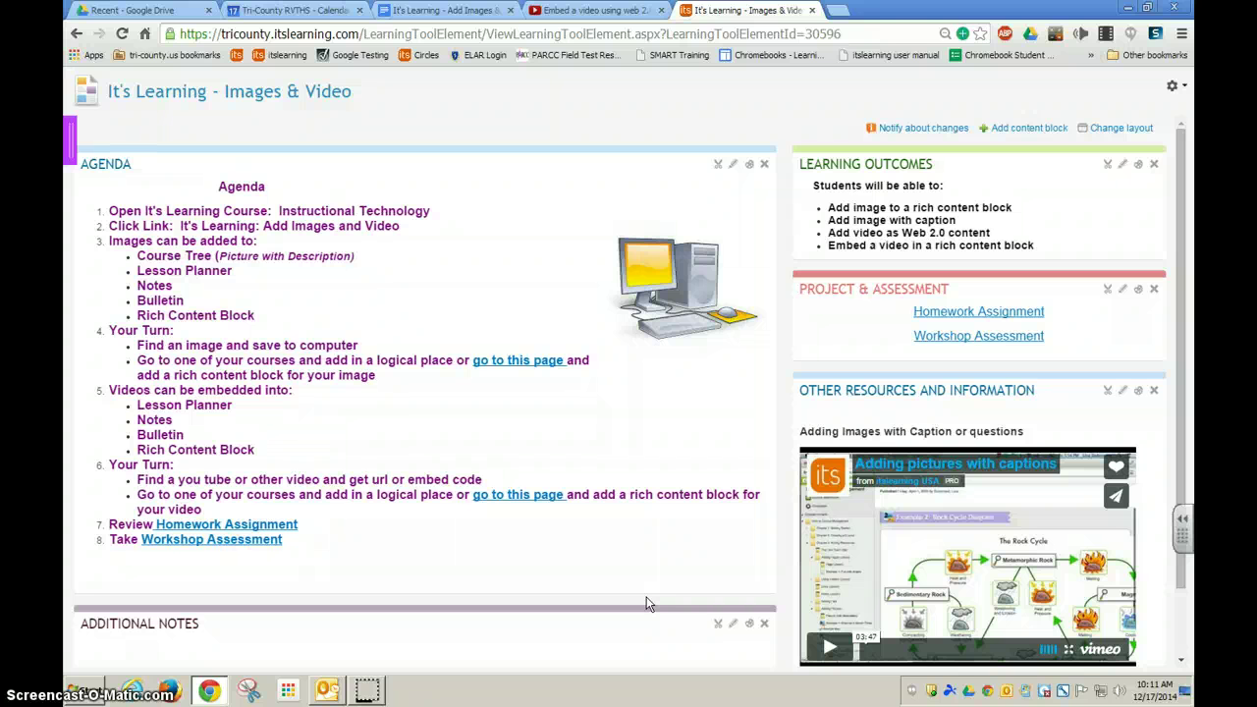
- Briefly play the "Adding pictures with captions" video under Other Resources and Information, and pause it
left_click(830, 650)
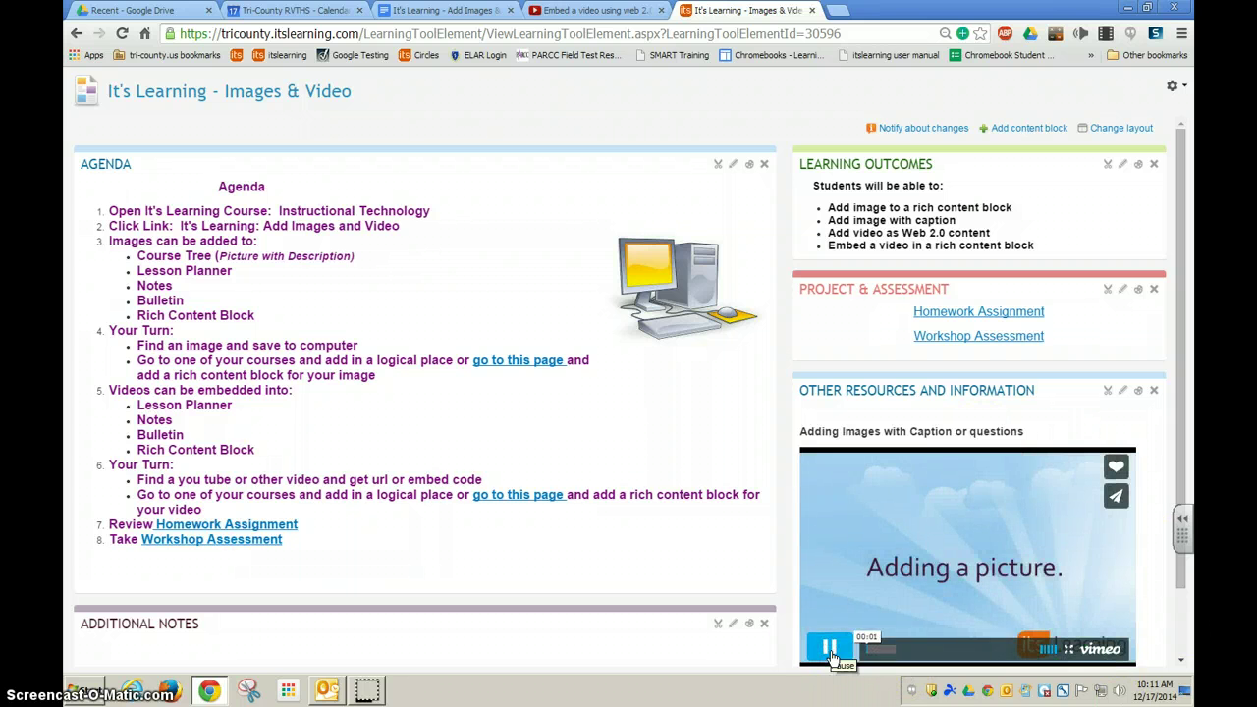
left_click(833, 653)
left_click(830, 653)
- Edit the Other Resources and Information block and add the line "Embedding Video using Web 2.0" below the existing video, followed by an empty line
left_click_drag(1186, 282, 1183, 346)
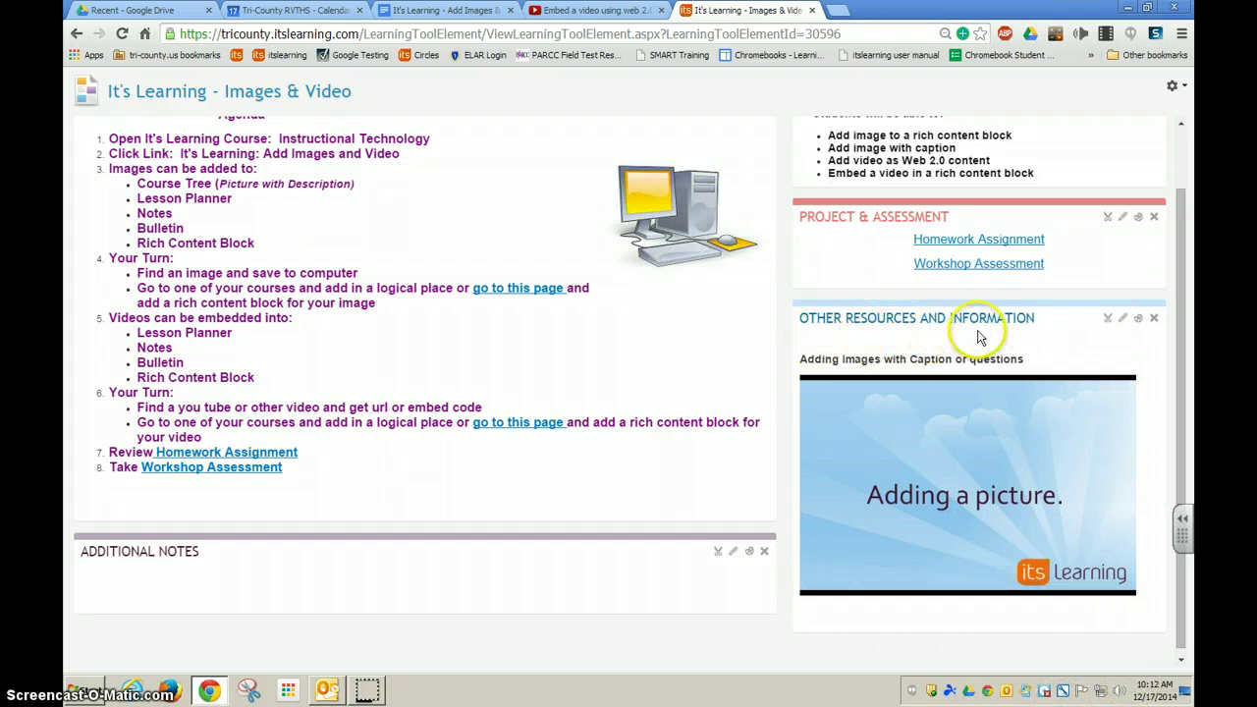
left_click(1124, 321)
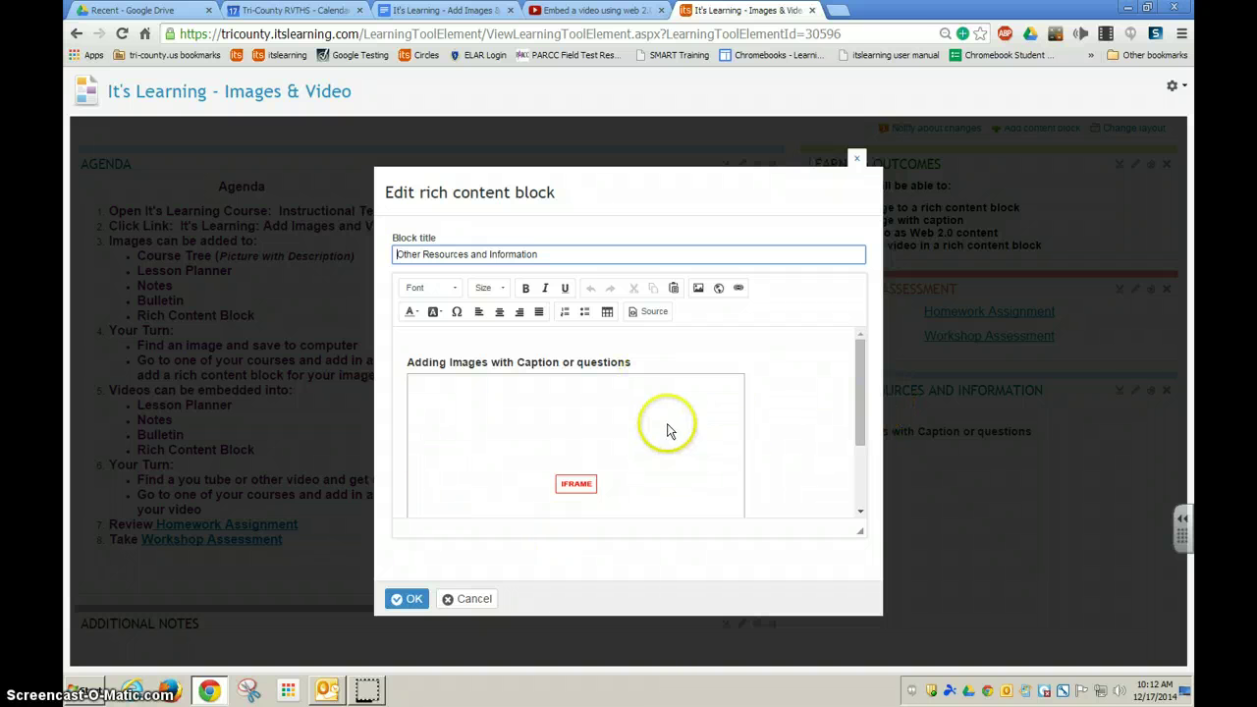
left_click_drag(861, 415, 862, 493)
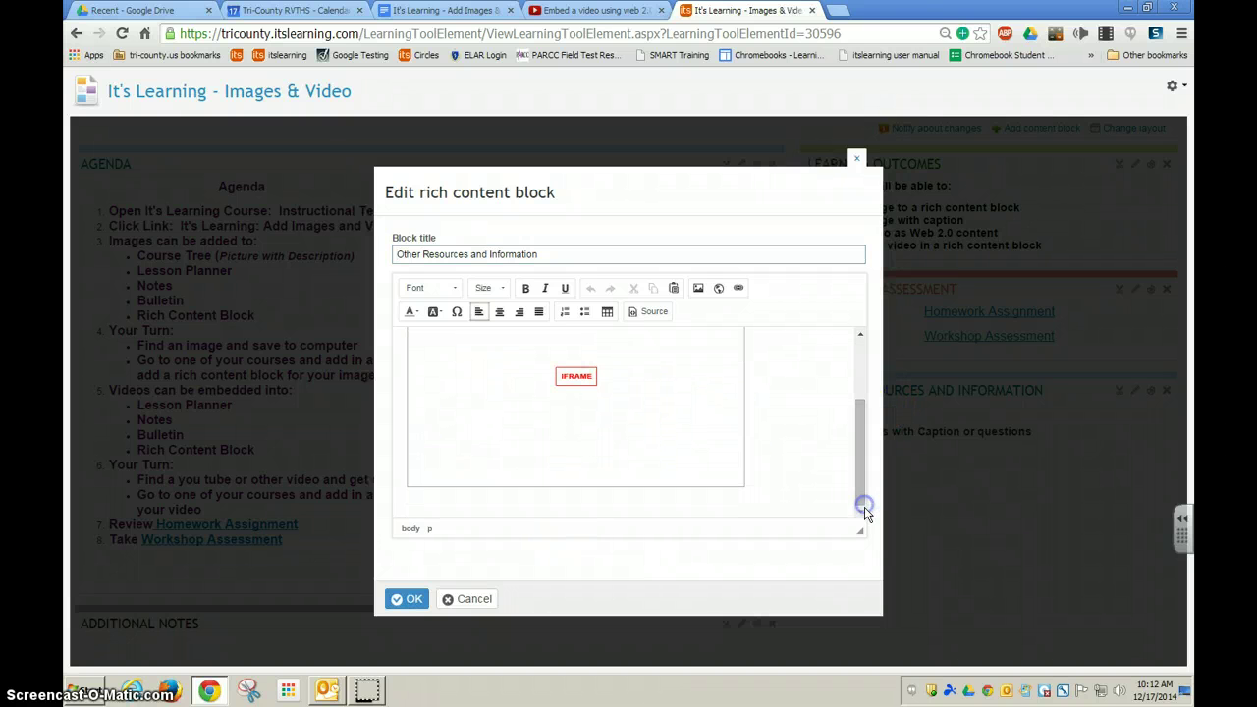
left_click(788, 417)
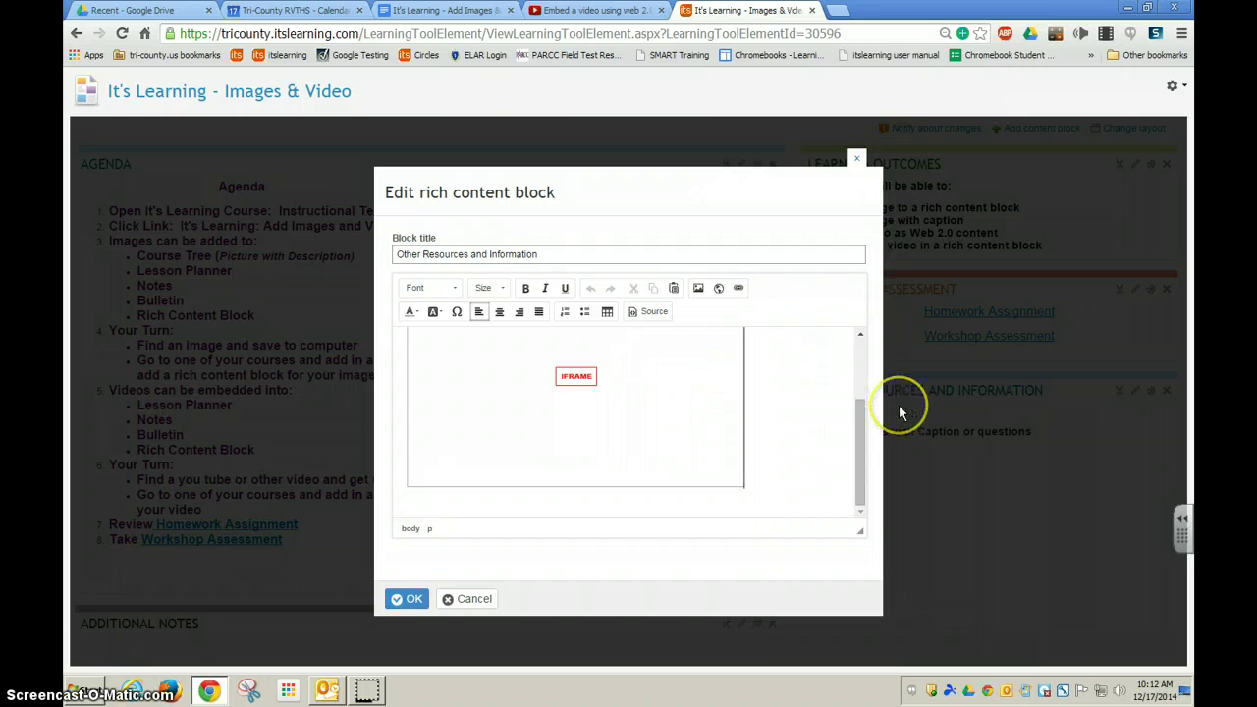
key("Return")
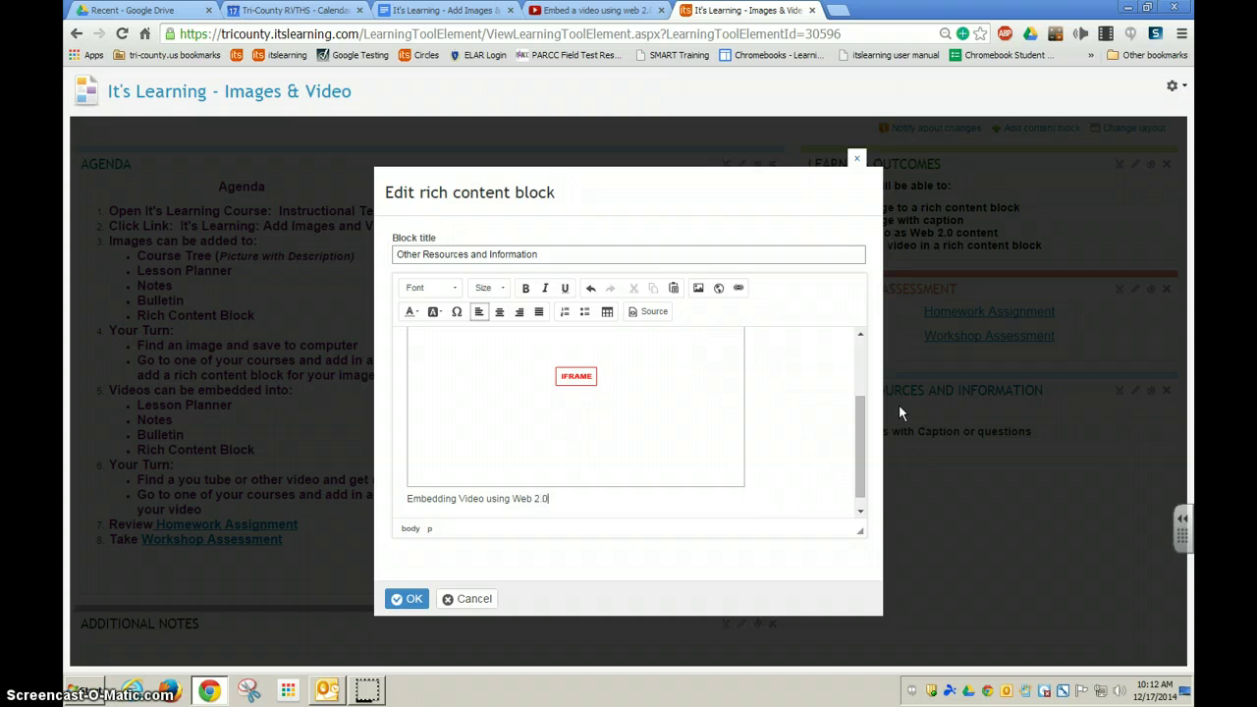
key("Return")
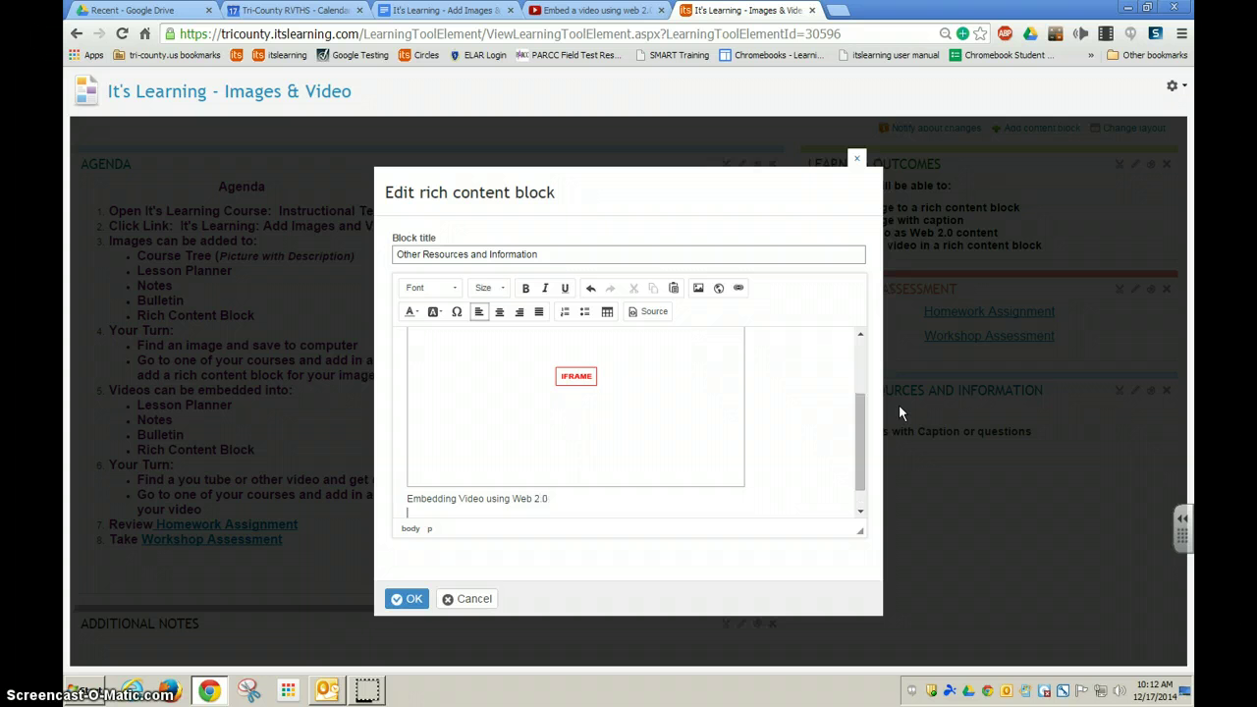
- Show the block's HTML source and place the insertion point directly under the "Embedding Video using Web 2.0" paragraph
left_click(653, 314)
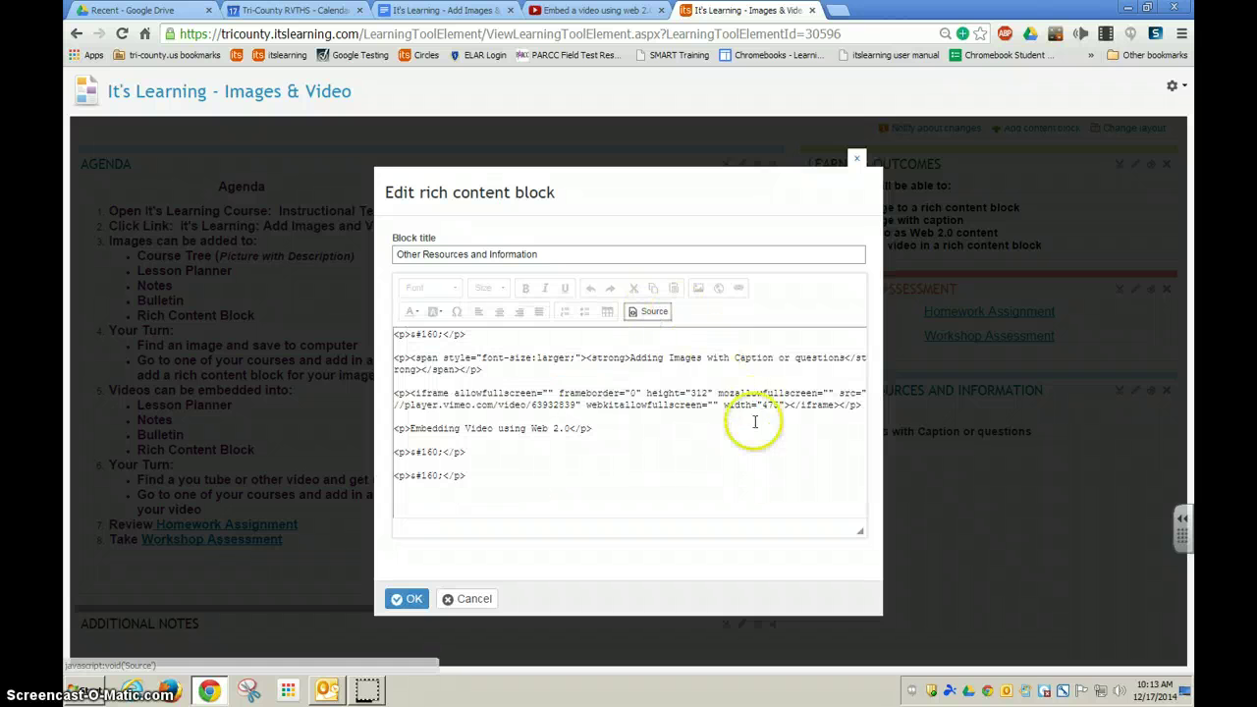
left_click(669, 474)
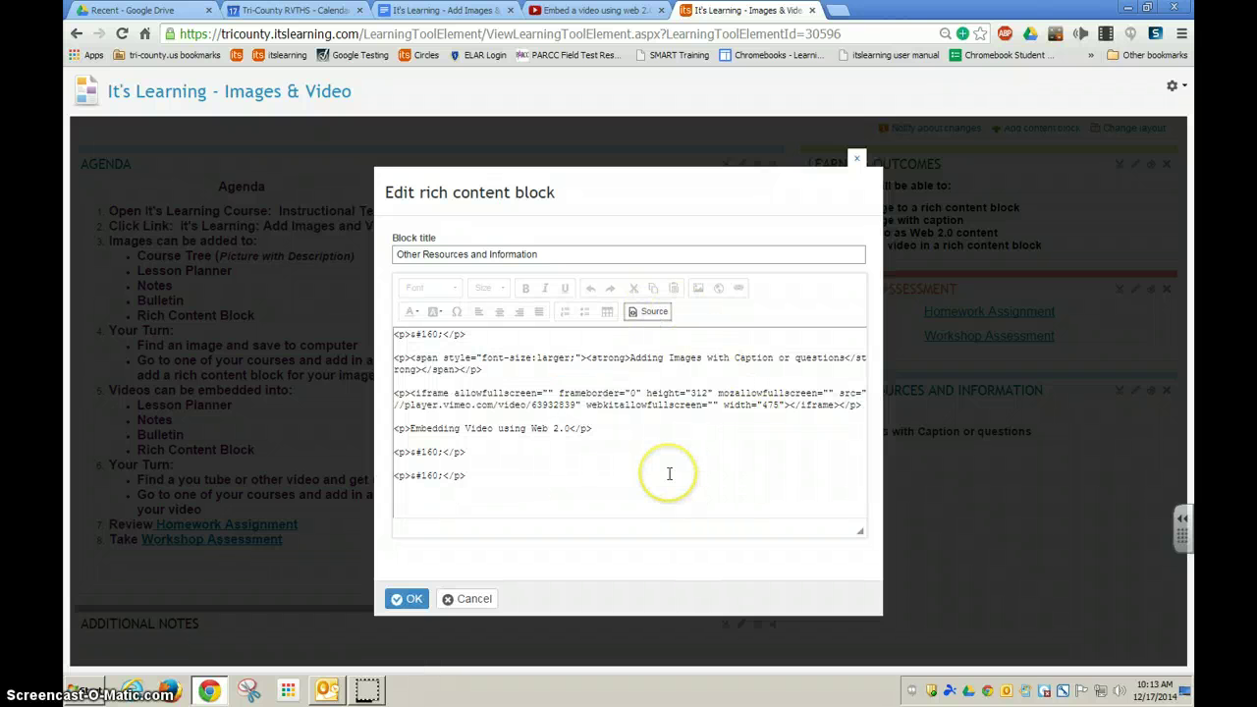
left_click(403, 439)
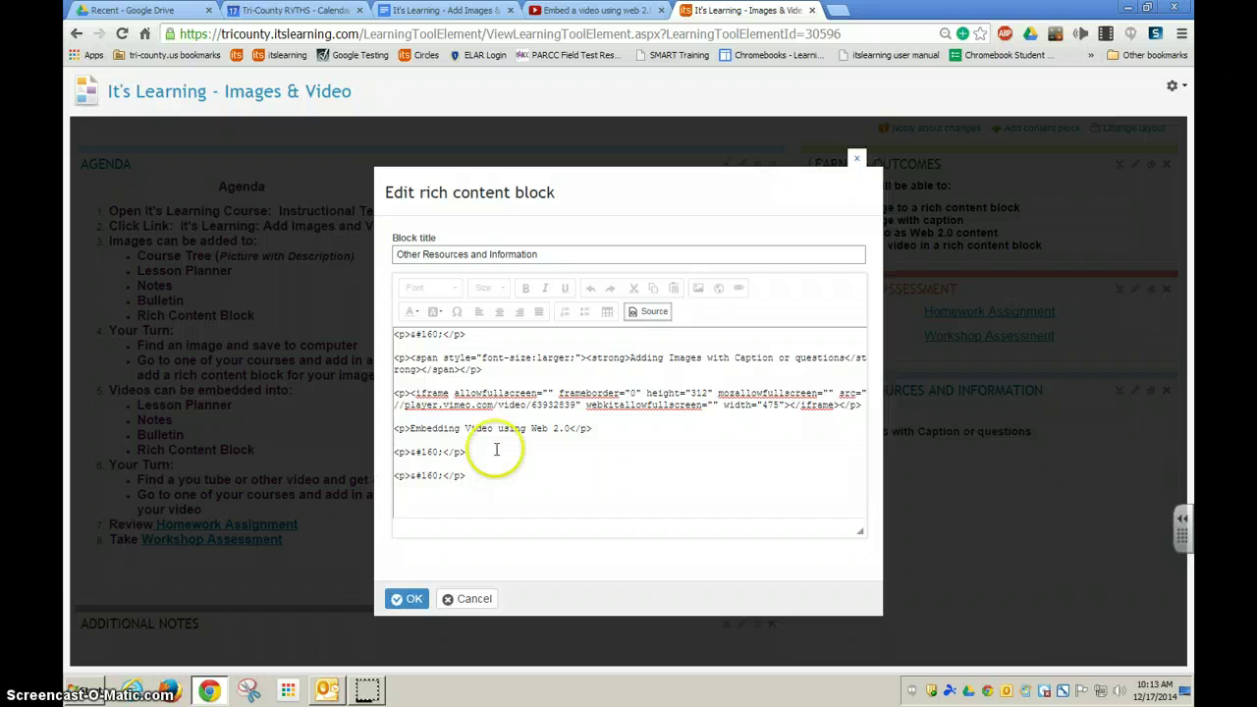
- Switch to YouTube and copy the iframe embed code of the video "Embed a video using web 2.0"
left_click(592, 12)
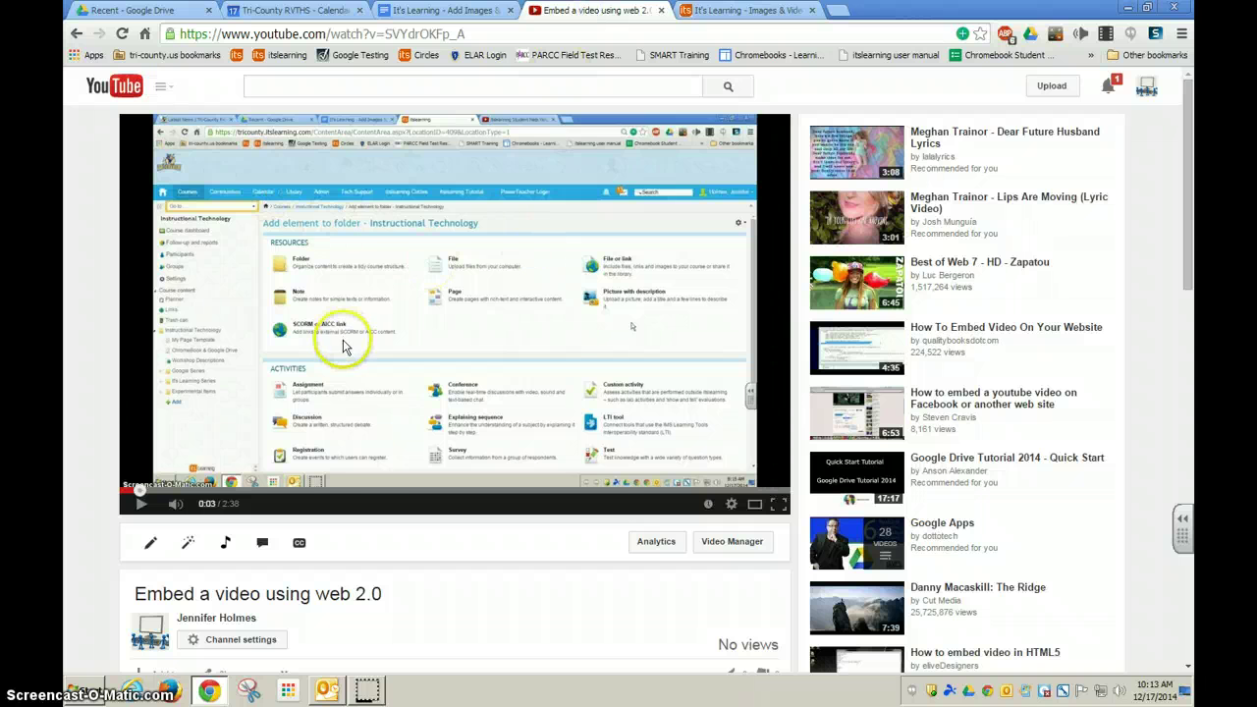
scroll(365, 589, "down", 1)
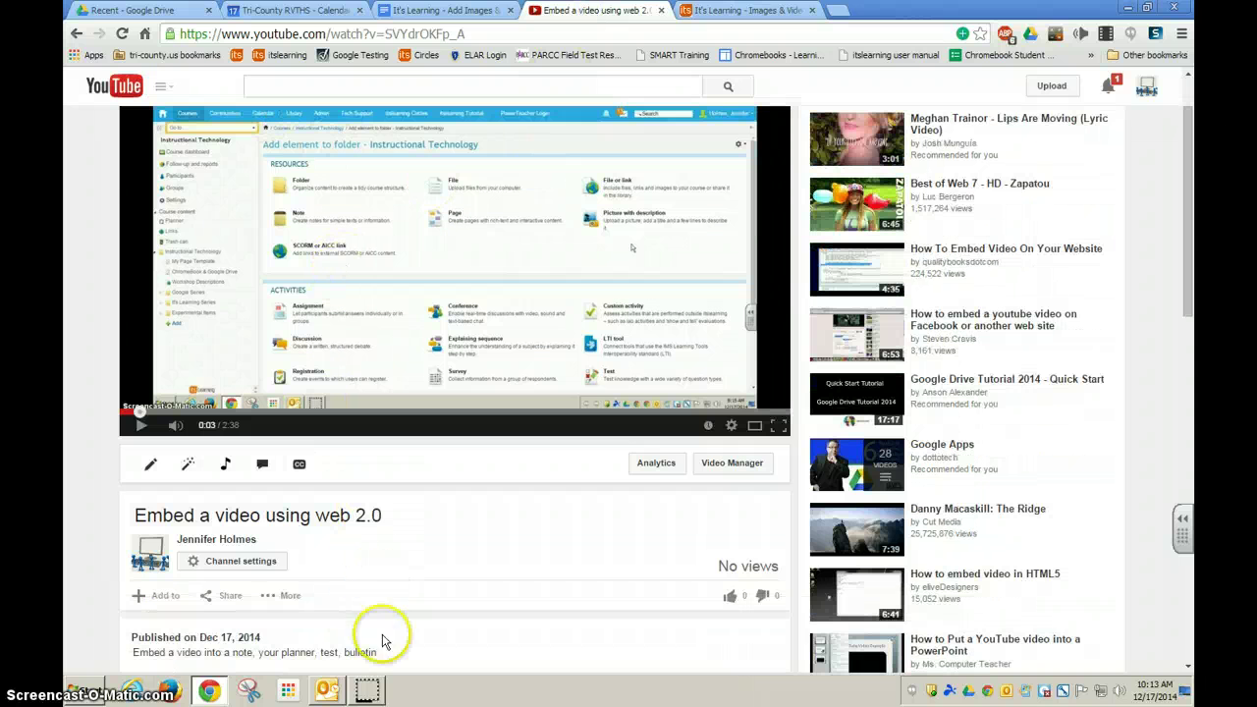
left_click(232, 599)
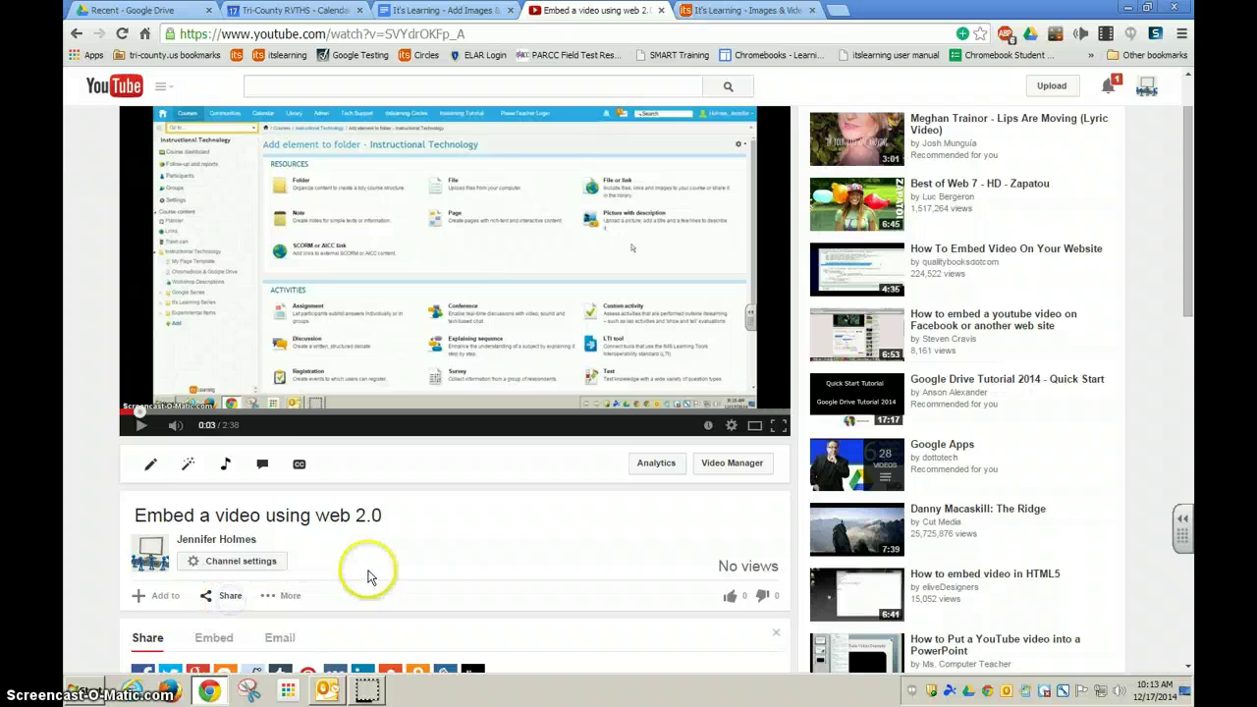
scroll(365, 575, "down", 3)
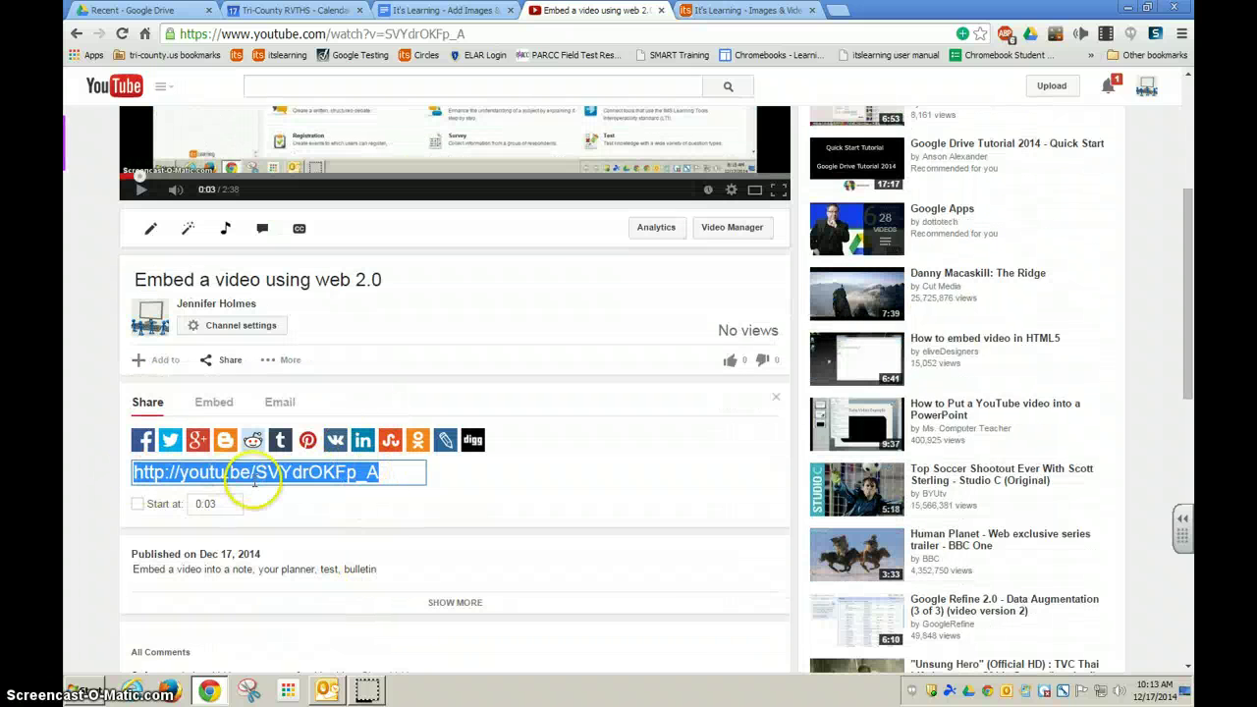
left_click(216, 407)
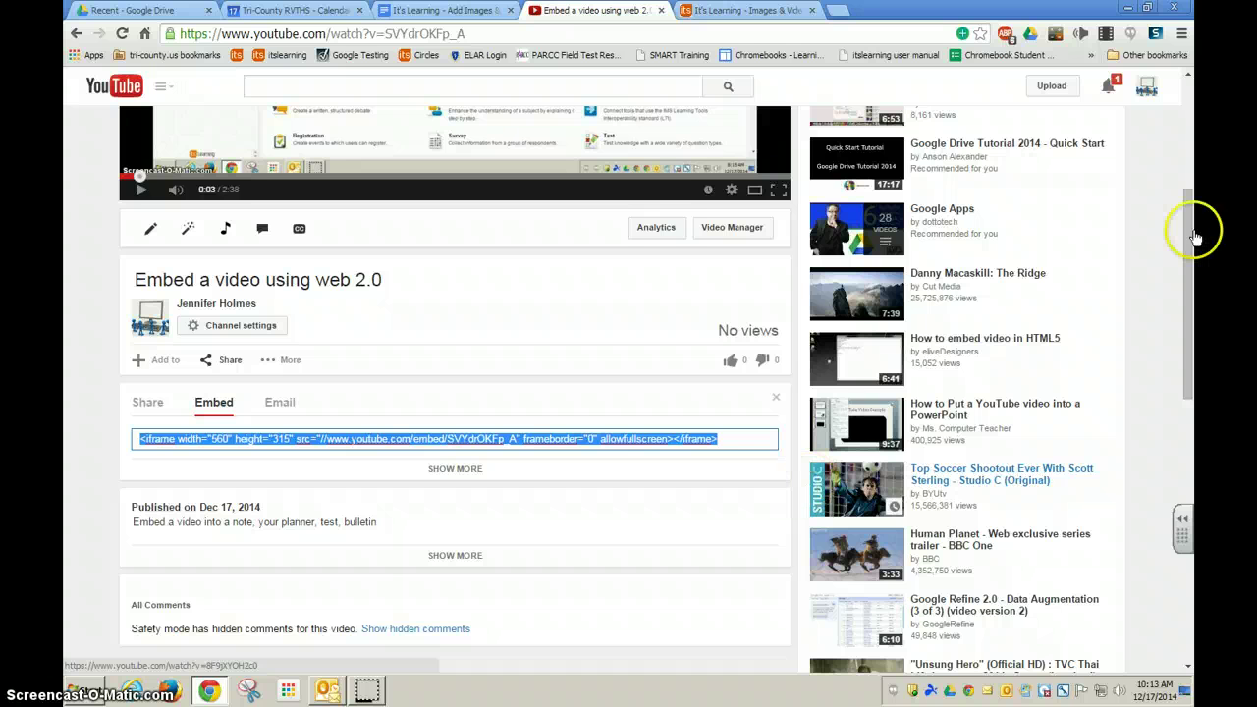
- Return to the itslearning block and paste the YouTube iframe code beneath the "Embedding Video using Web 2.0" paragraph in the source
left_click(724, 12)
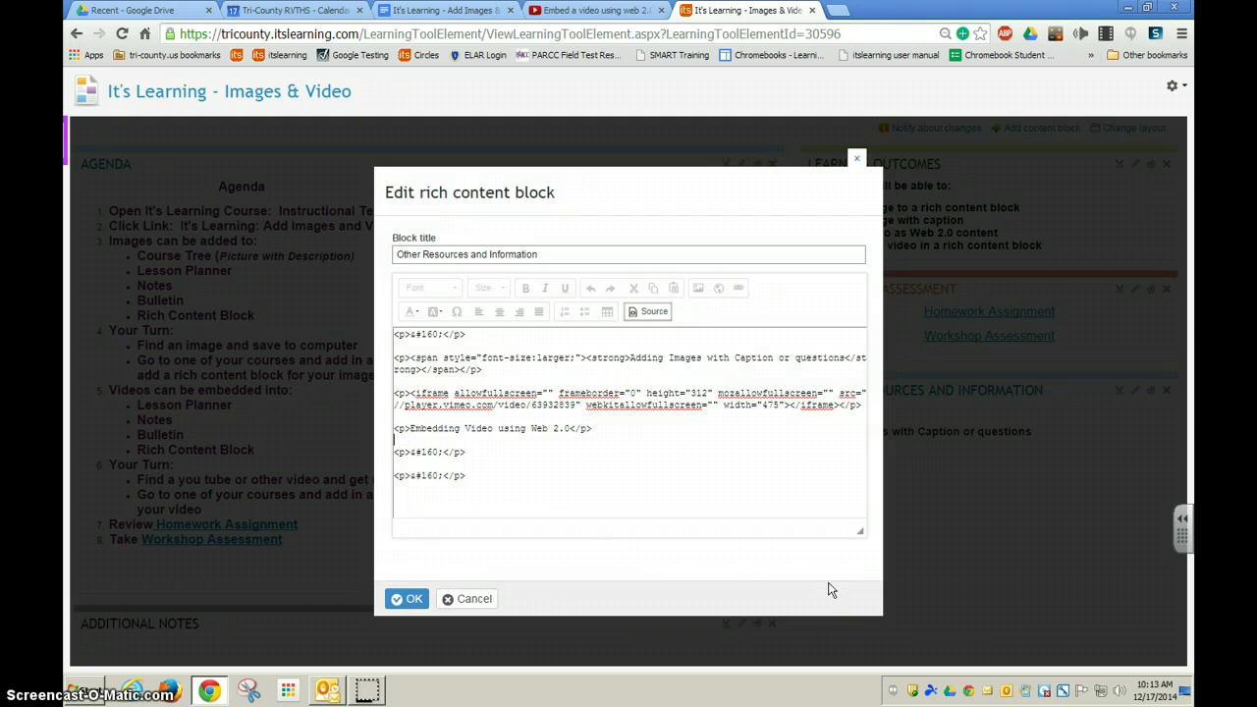
type("<iframe width=\"560\" height=\"315\" src=\"//www.youtube.com/embed/SVYdrOKFp_A\" frameborder=\"0\" allowfullscreen></iframe>")
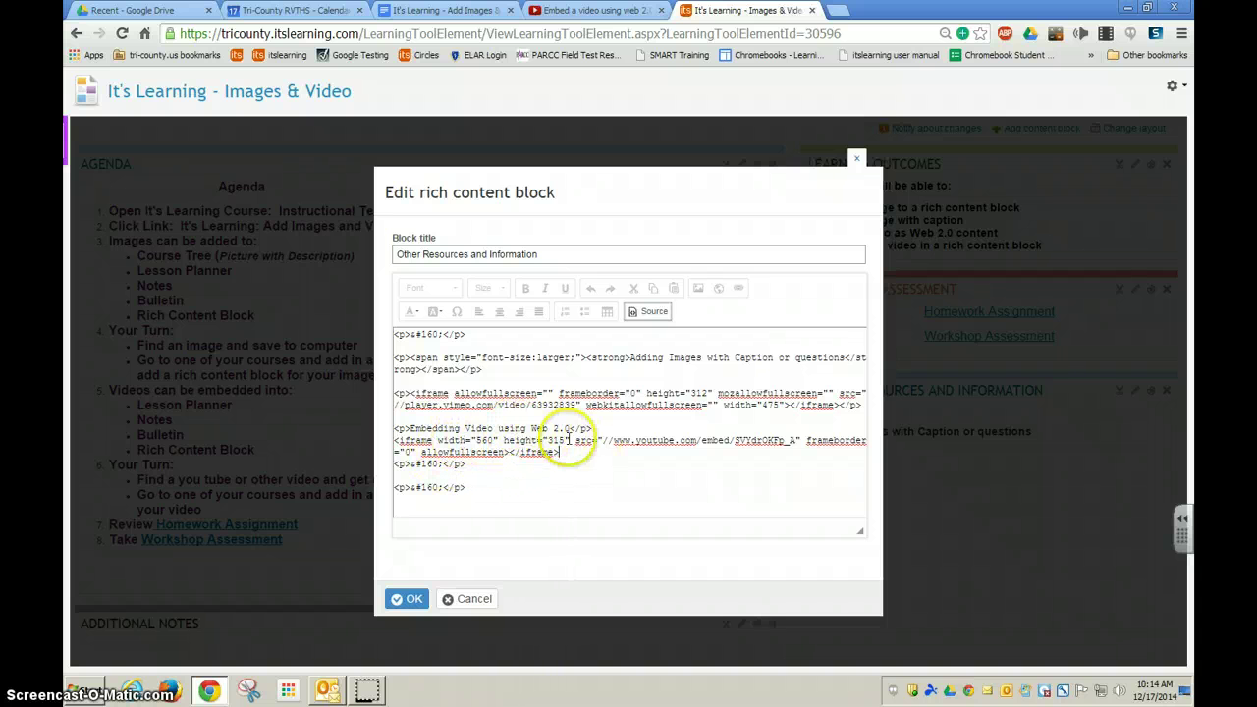
left_click(587, 454)
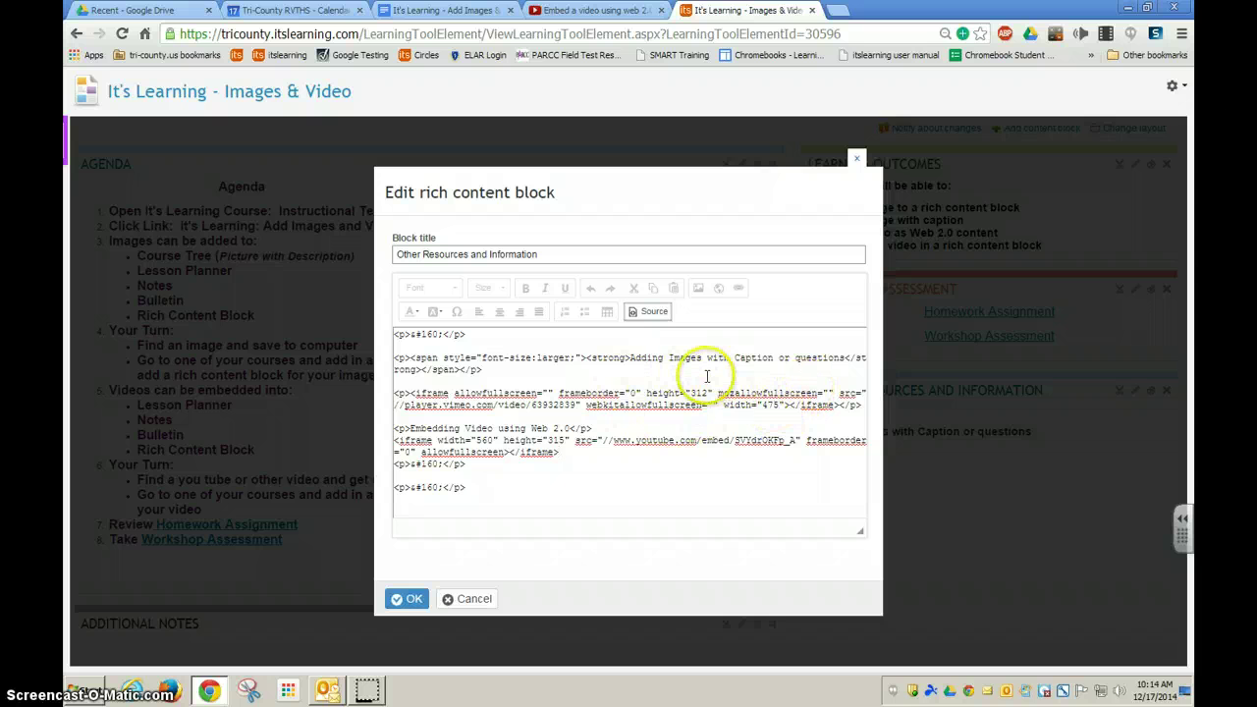
- Set the YouTube iframe's width to 475 and its height to 312 in the source code
double_click(484, 441)
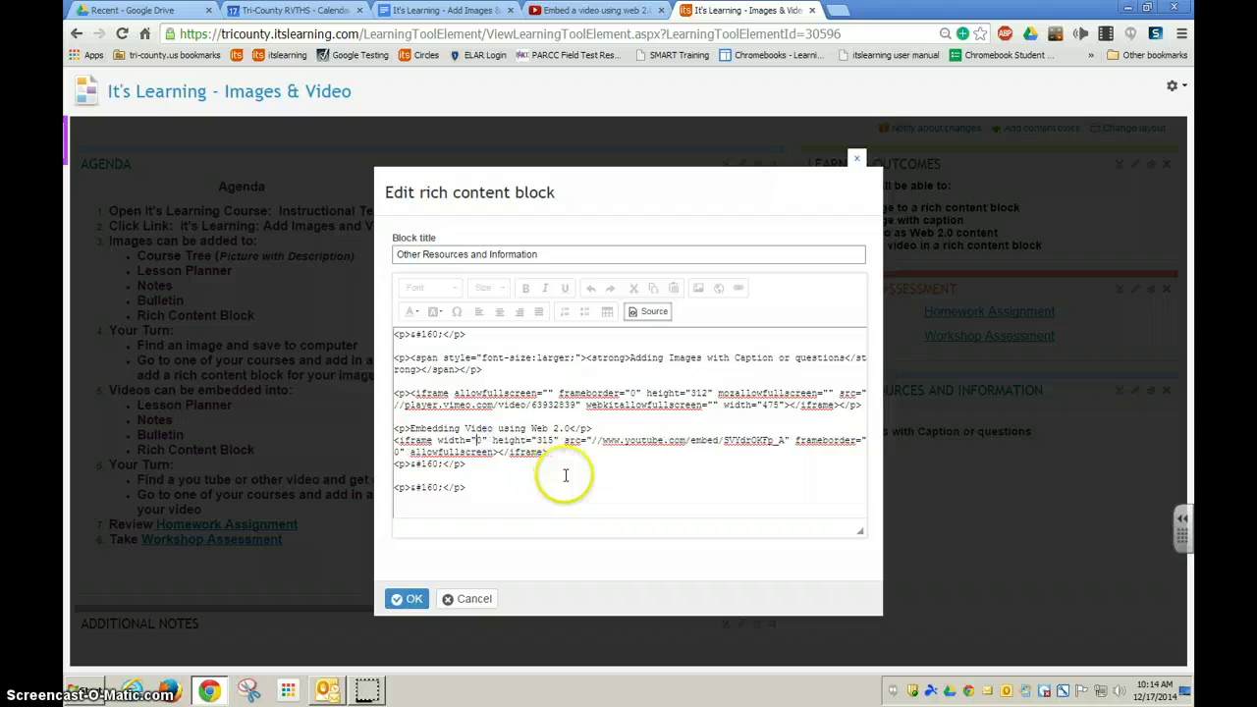
type("475")
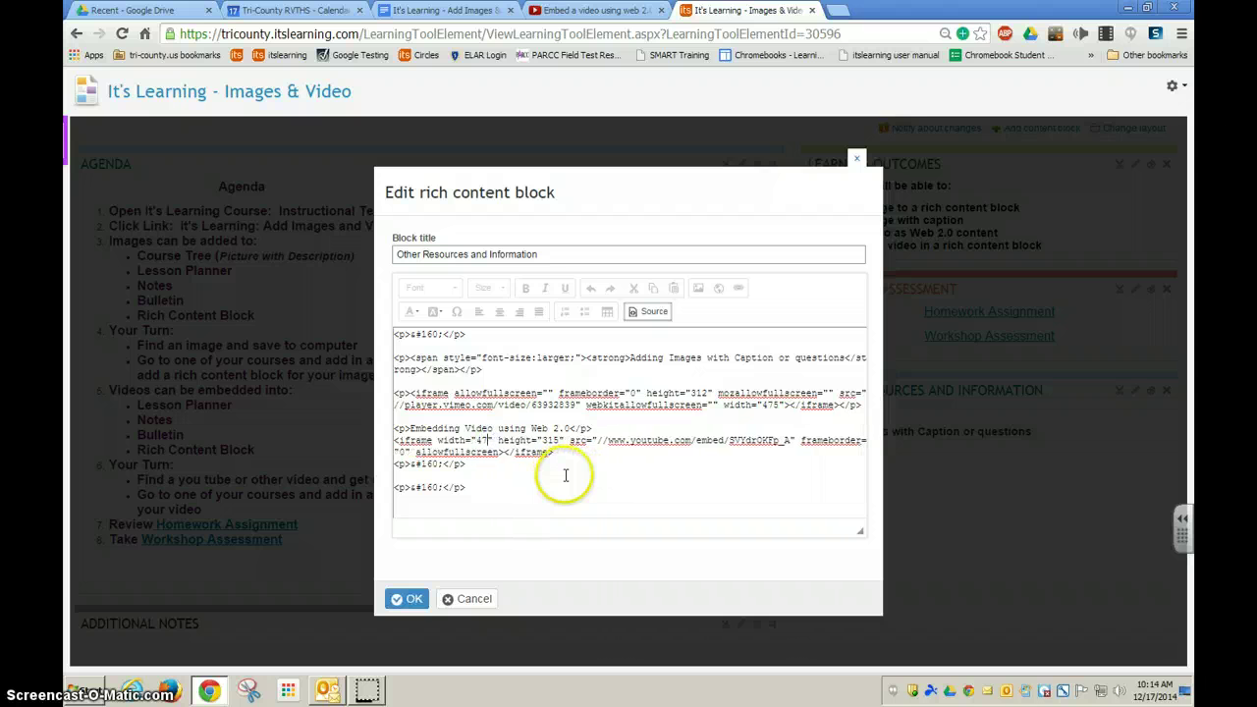
left_click(557, 441)
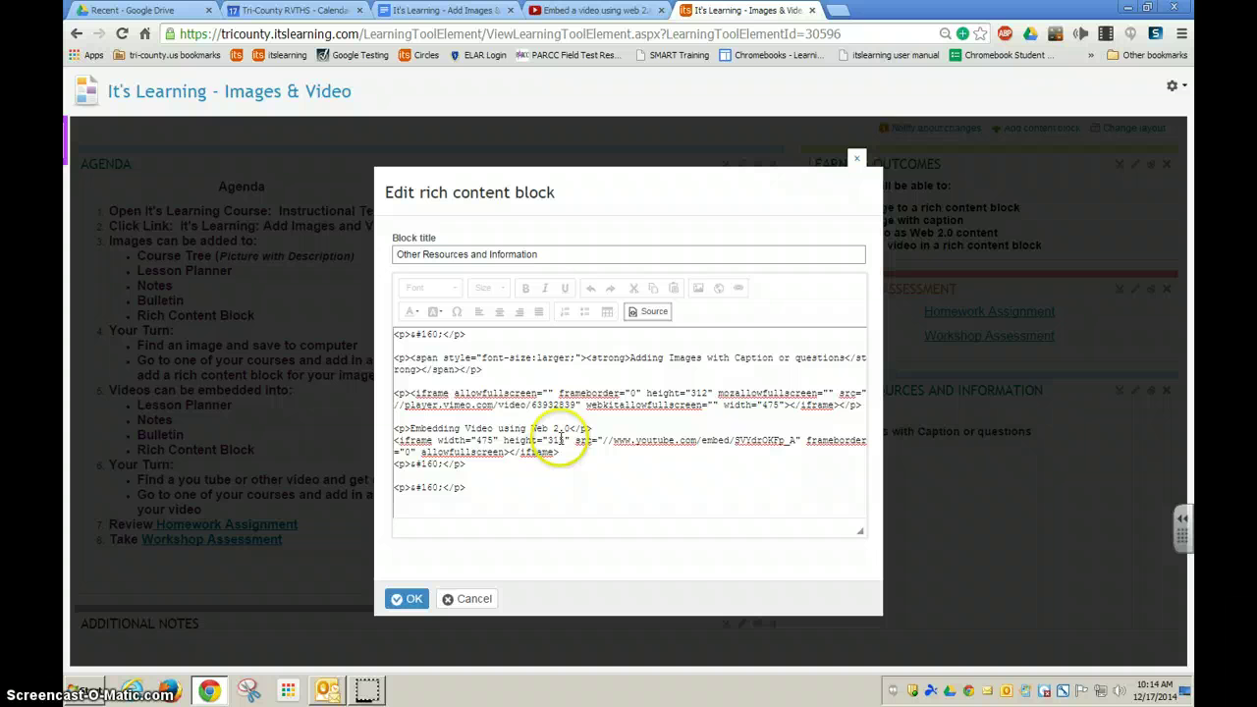
type("312")
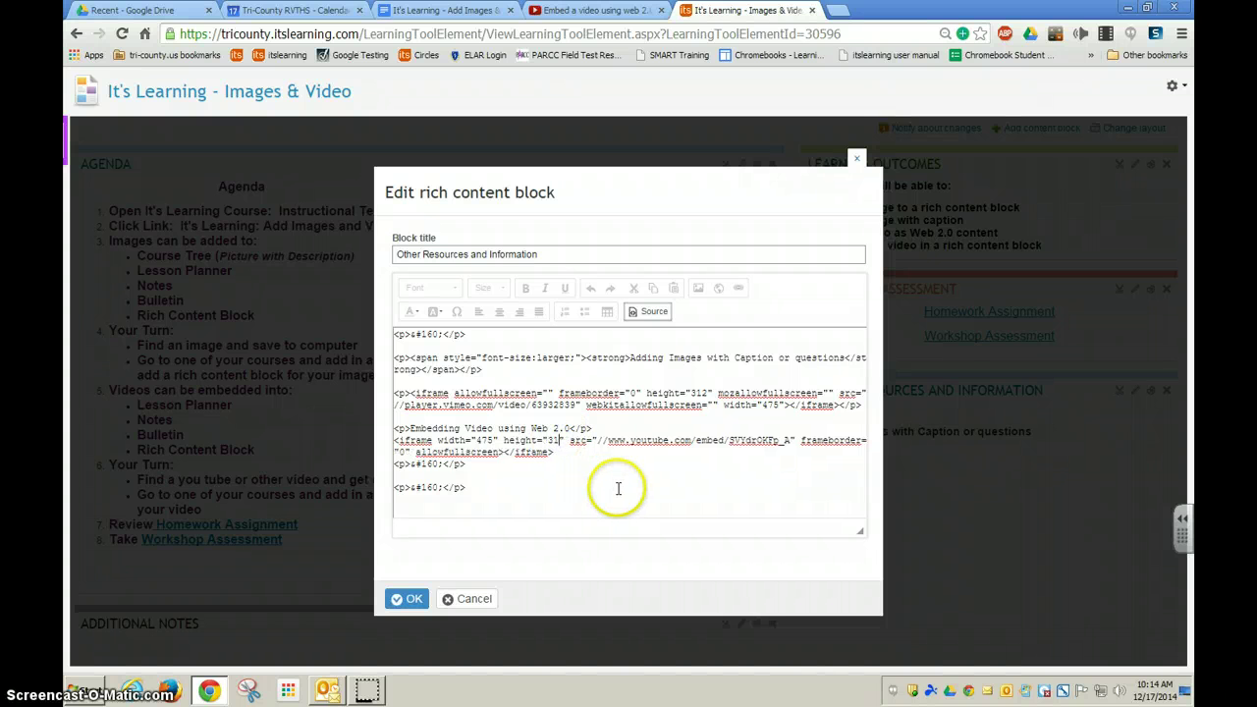
left_click(622, 477)
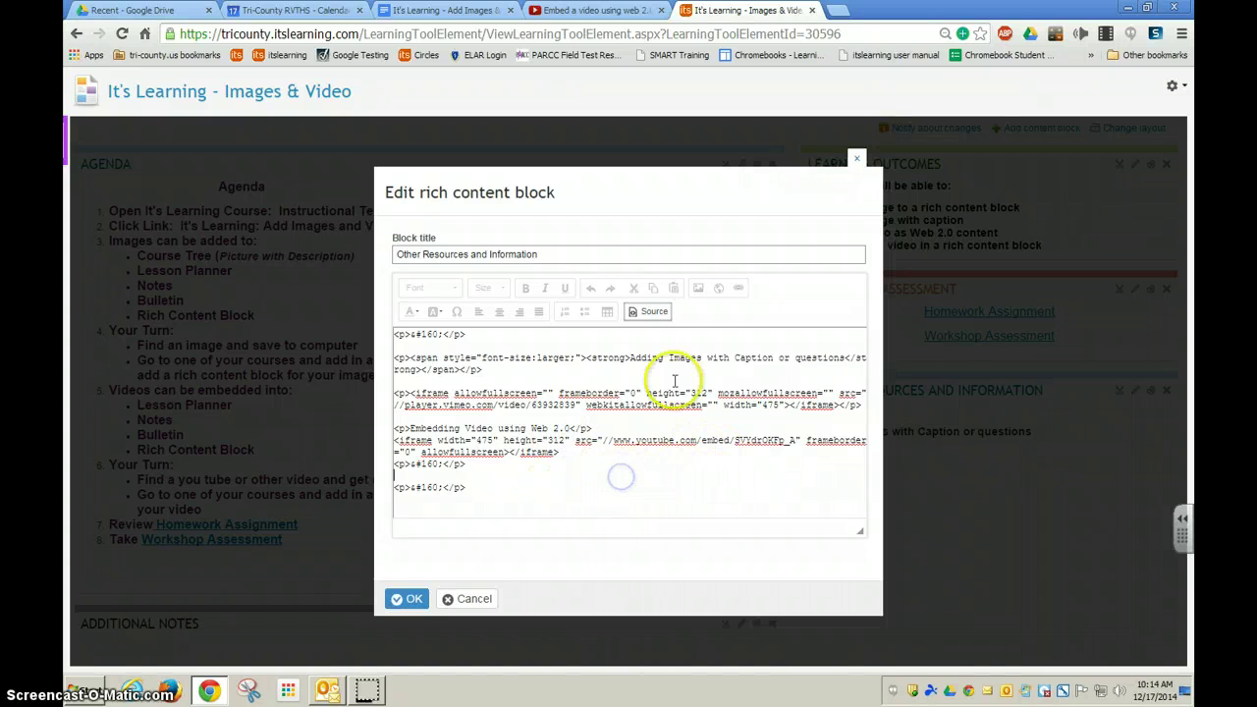
- Return to the visual editor and format the heading "Embedding Video using Web 2.0" as bold, medium-size text
left_click(663, 312)
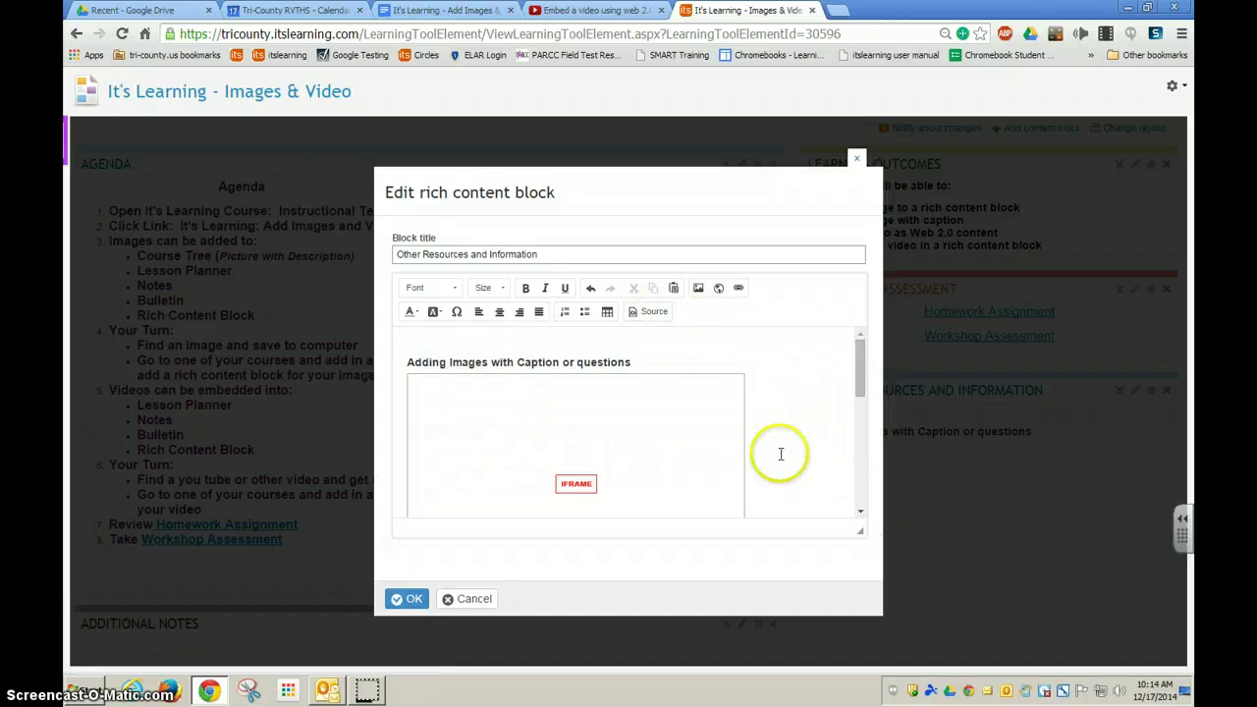
left_click(859, 511)
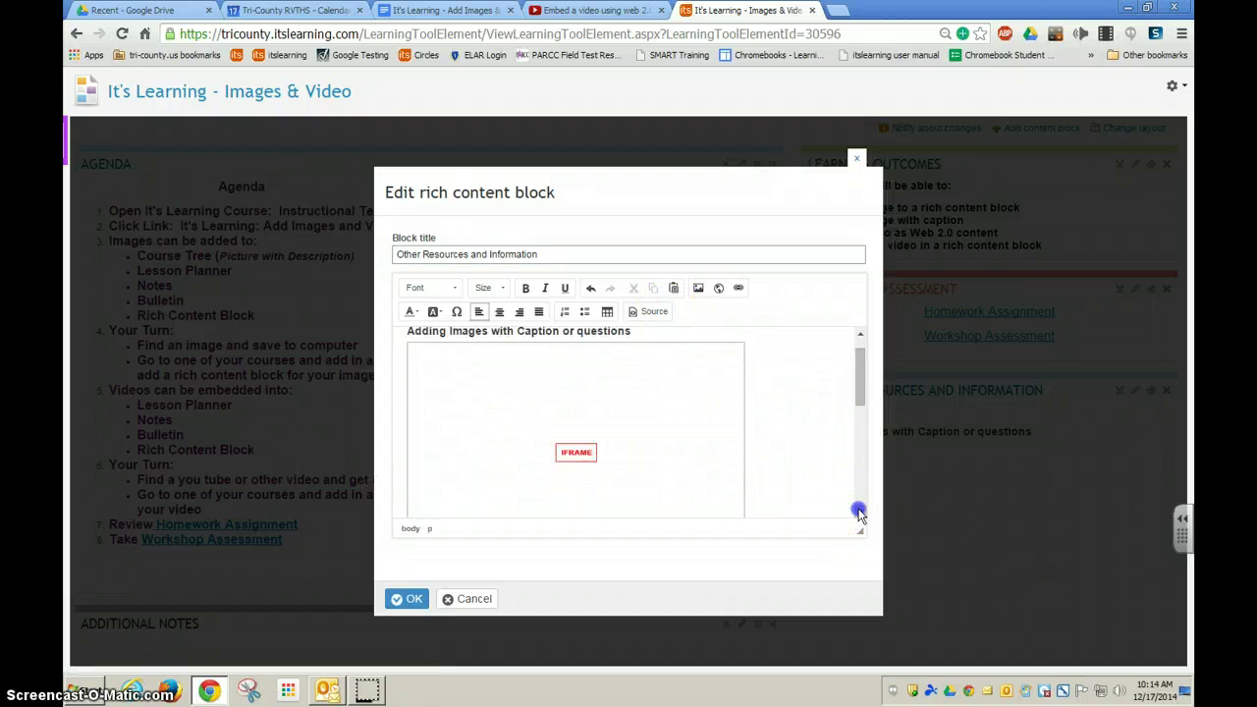
left_click(860, 511)
left_click(859, 511)
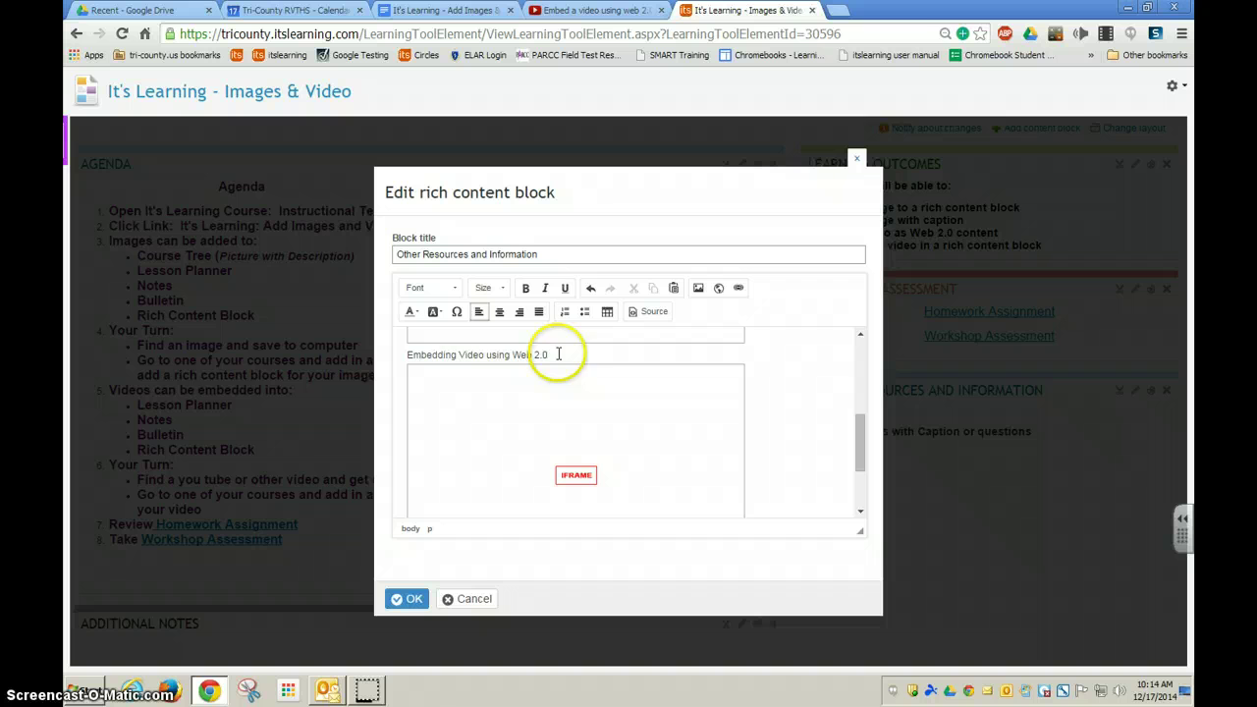
left_click_drag(558, 354, 482, 356)
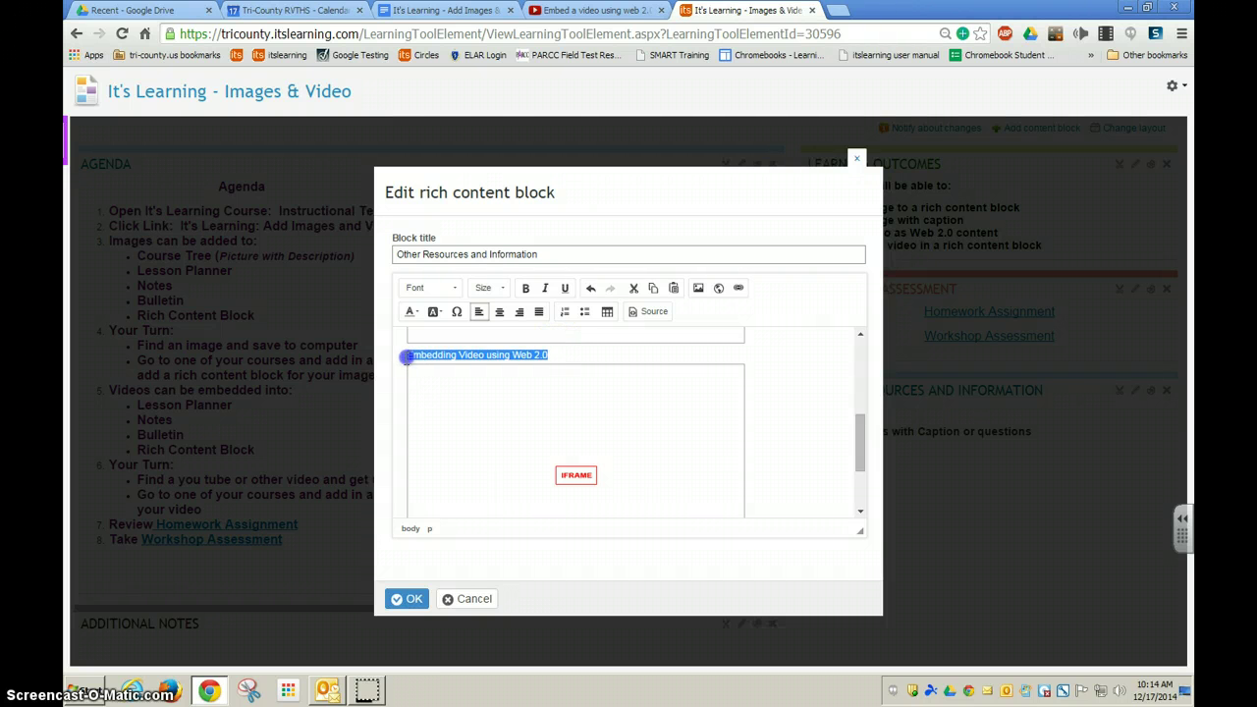
left_click(524, 287)
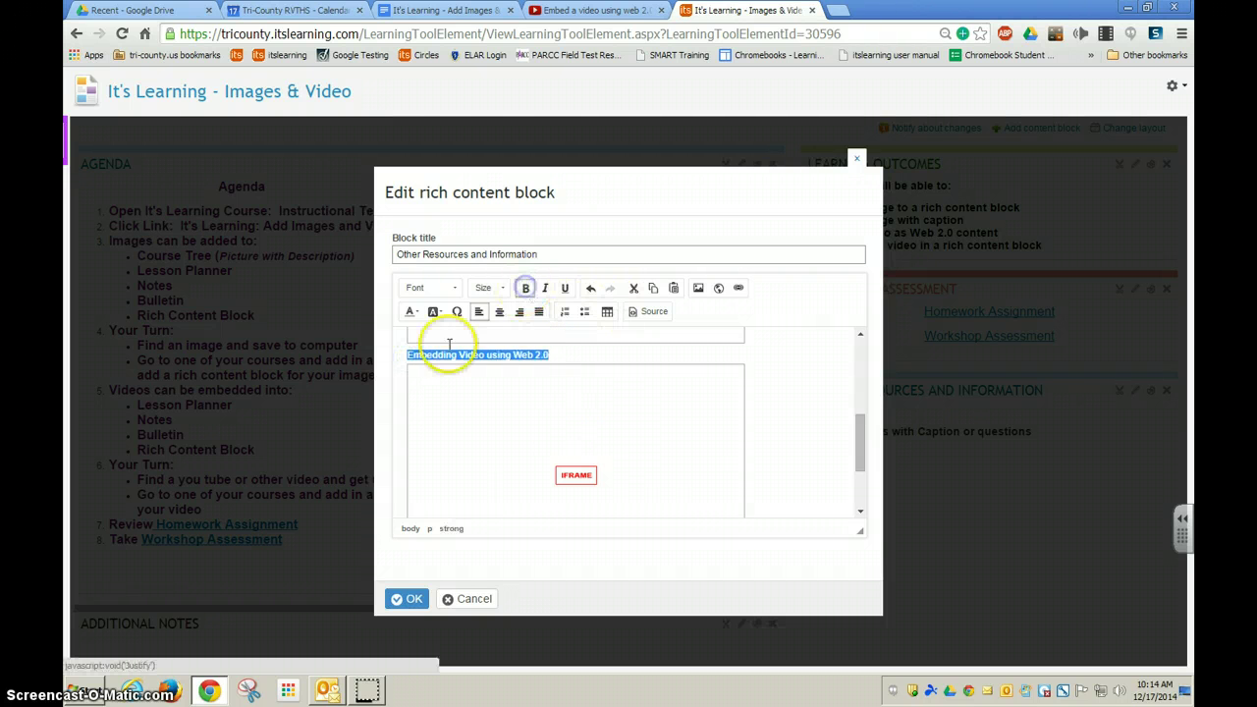
left_click(502, 291)
left_click(524, 409)
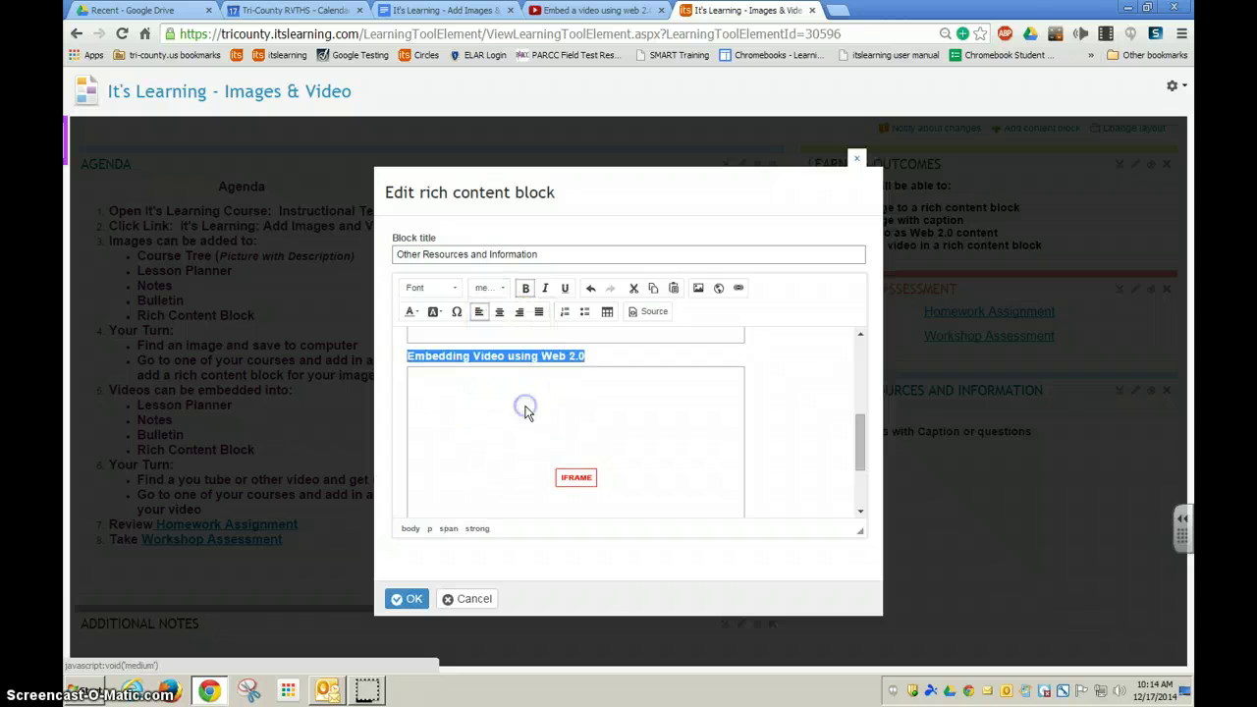
left_click(811, 419)
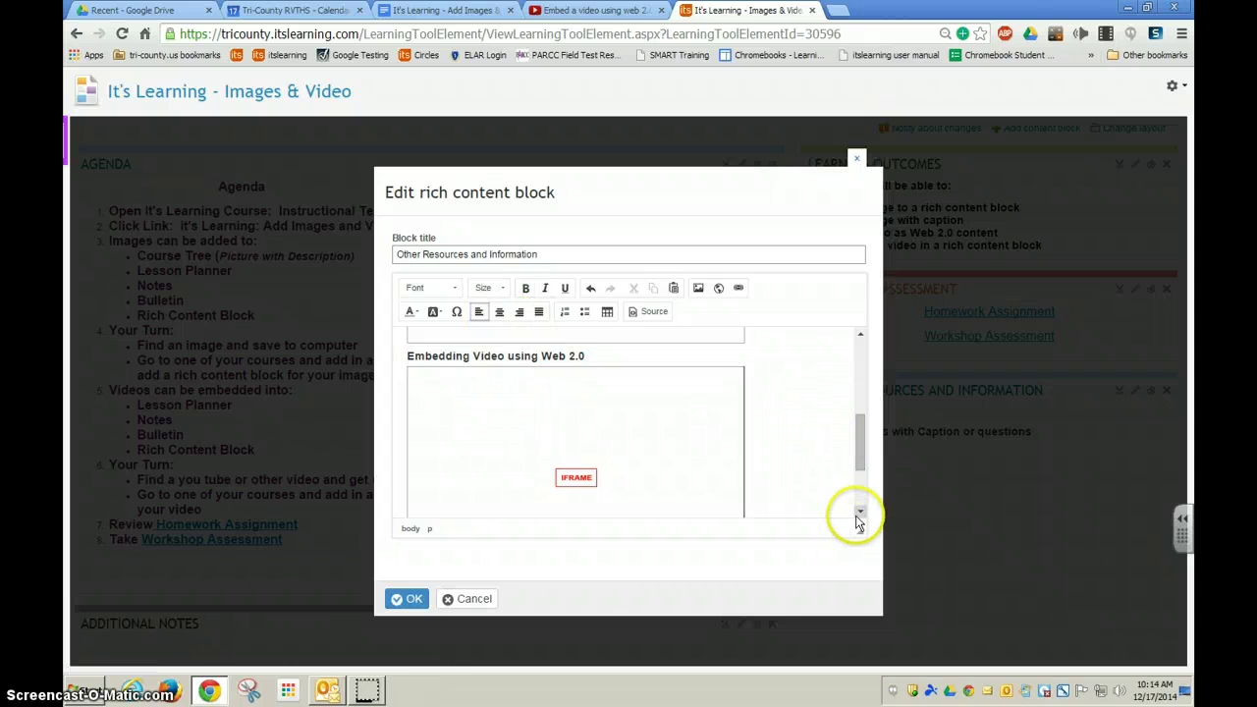
- Review the YouTube iframe's dimensions in the source, and go back to the end of the block in the visual editor
scroll(856, 523, "down", 3)
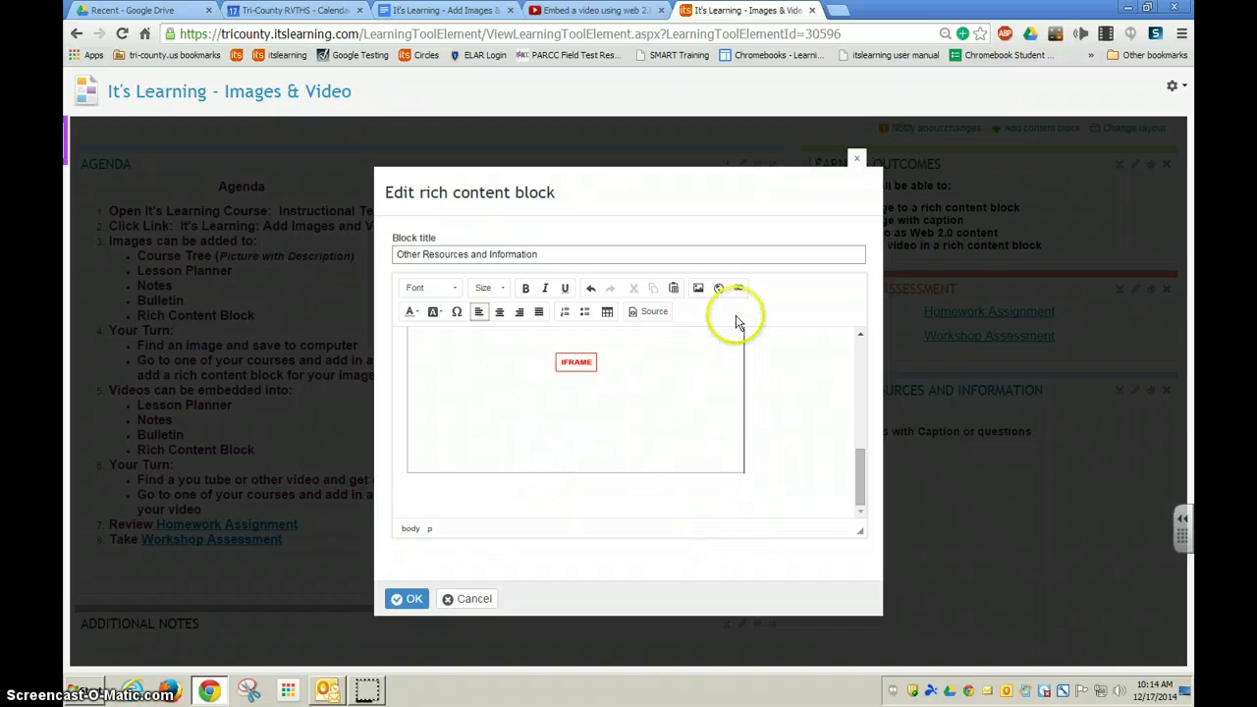
left_click(655, 312)
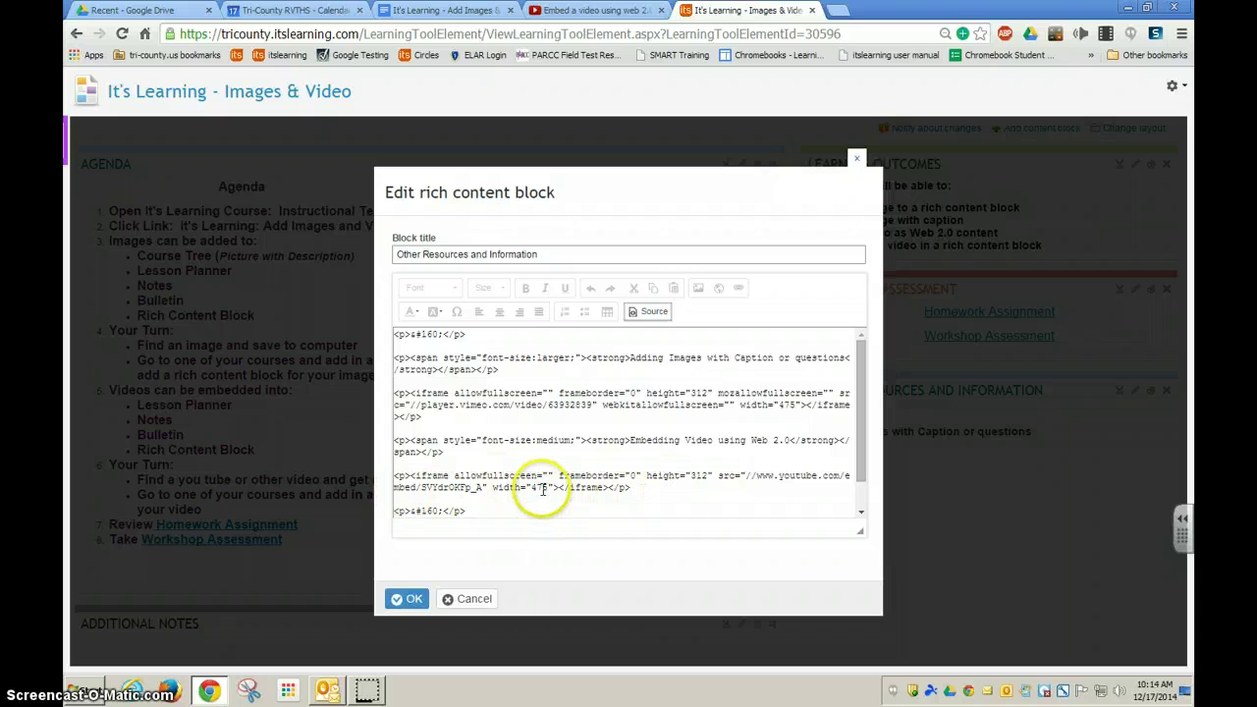
left_click(657, 313)
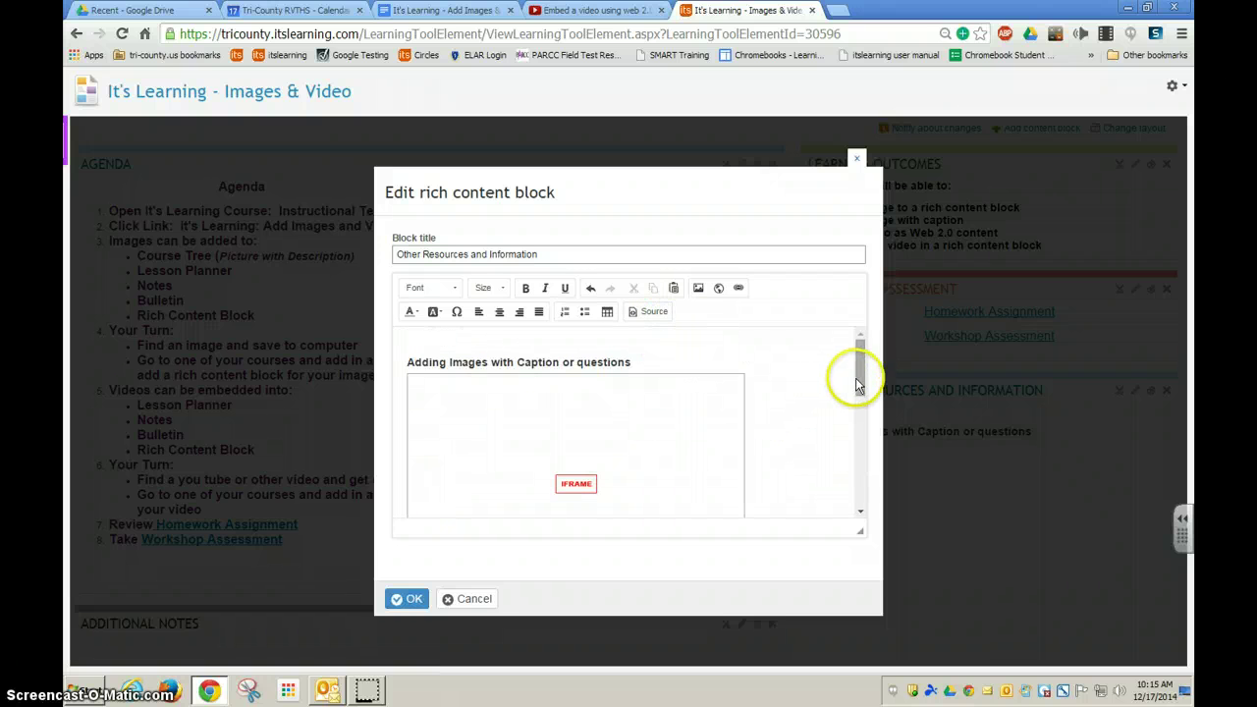
left_click_drag(856, 373, 862, 508)
left_click(780, 393)
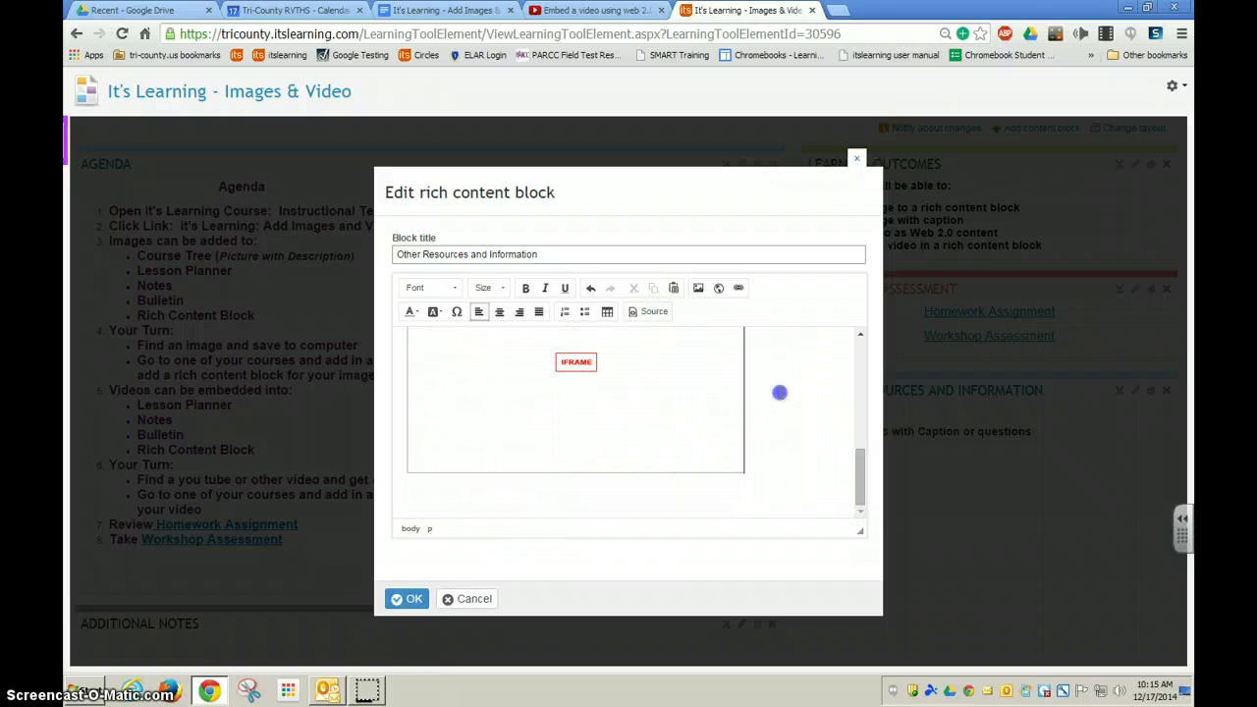
left_click(860, 514)
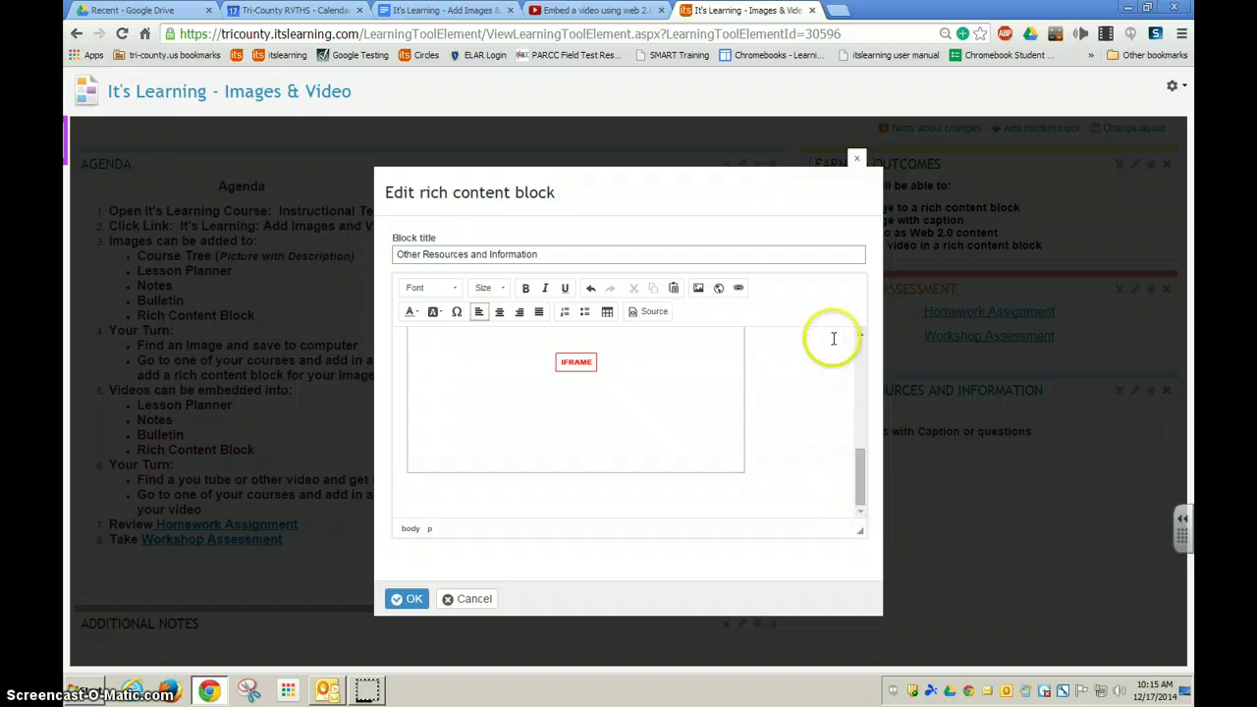
- Reopen the block's source and paste the YouTube embed iframe code on the line beneath the "Embedding Video using Web 2.0" heading
left_click(861, 334)
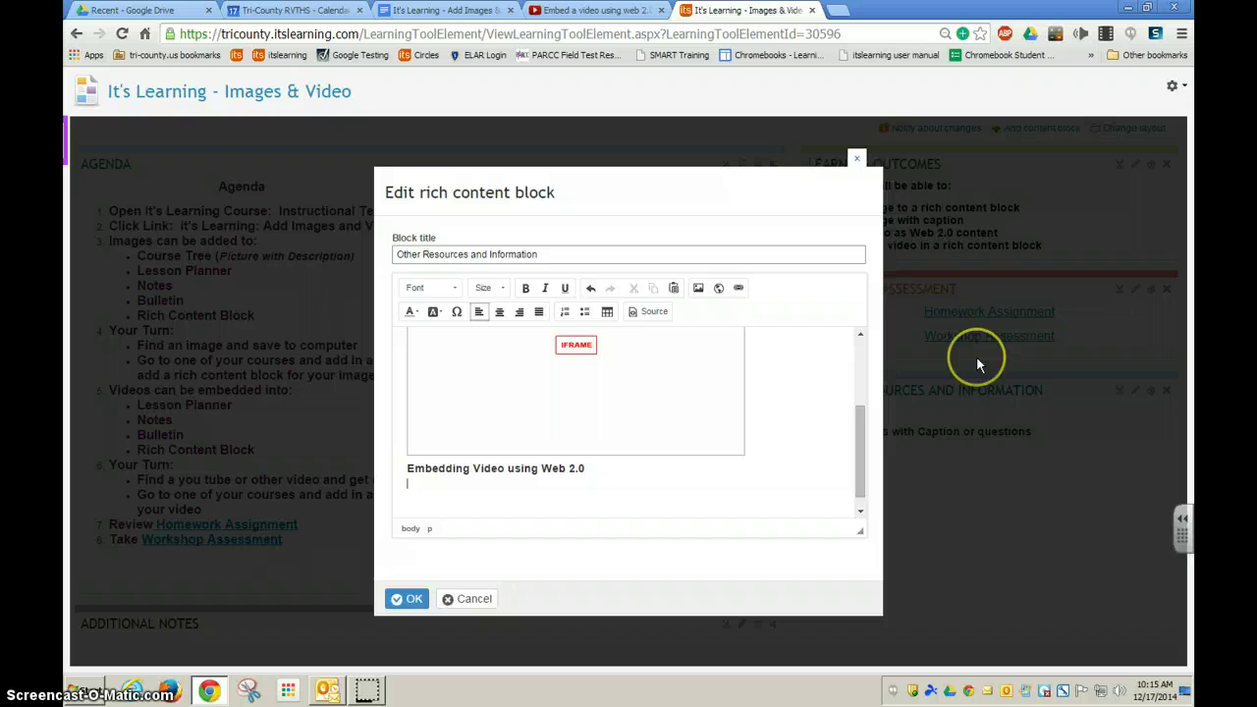
scroll(755, 441, "down", 1)
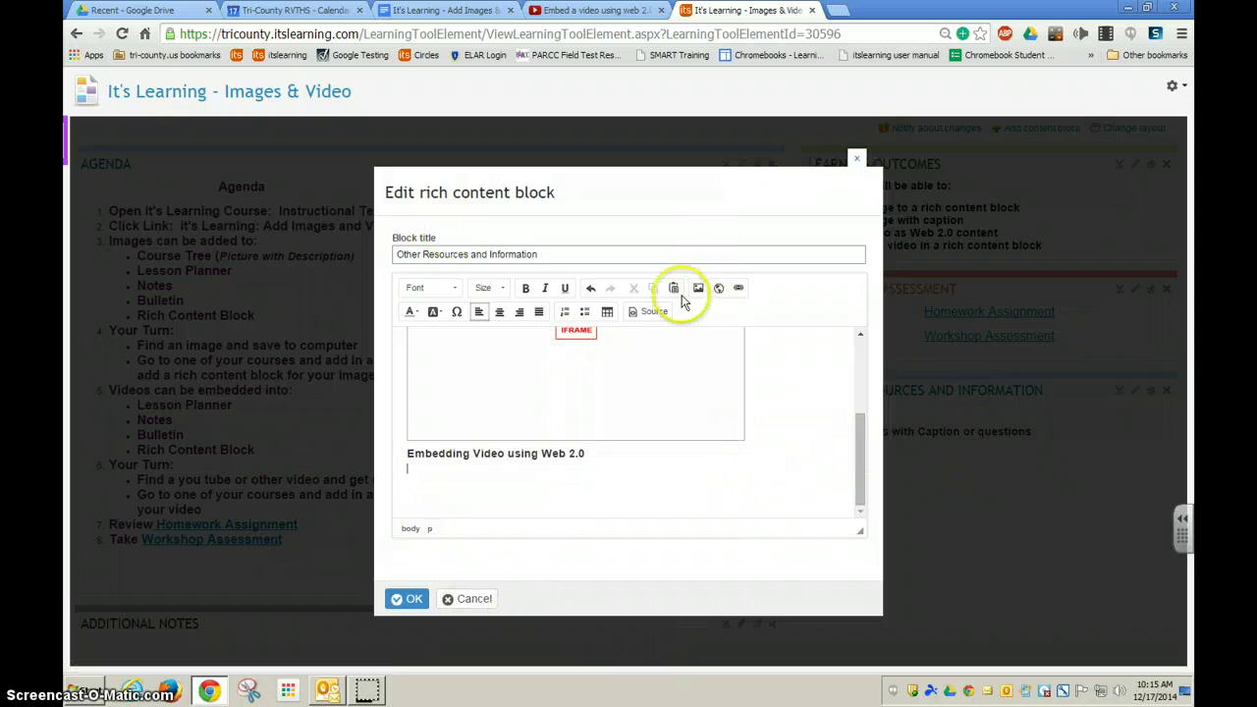
left_click(656, 311)
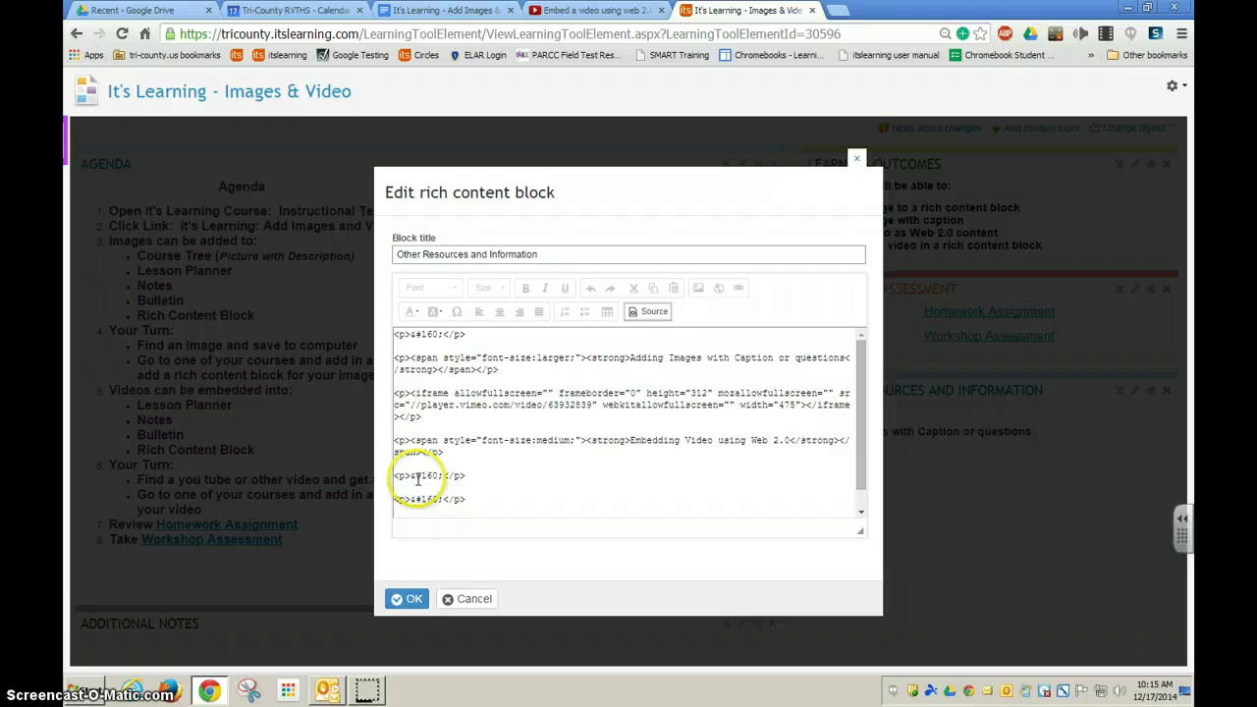
left_click(415, 466)
key("super")
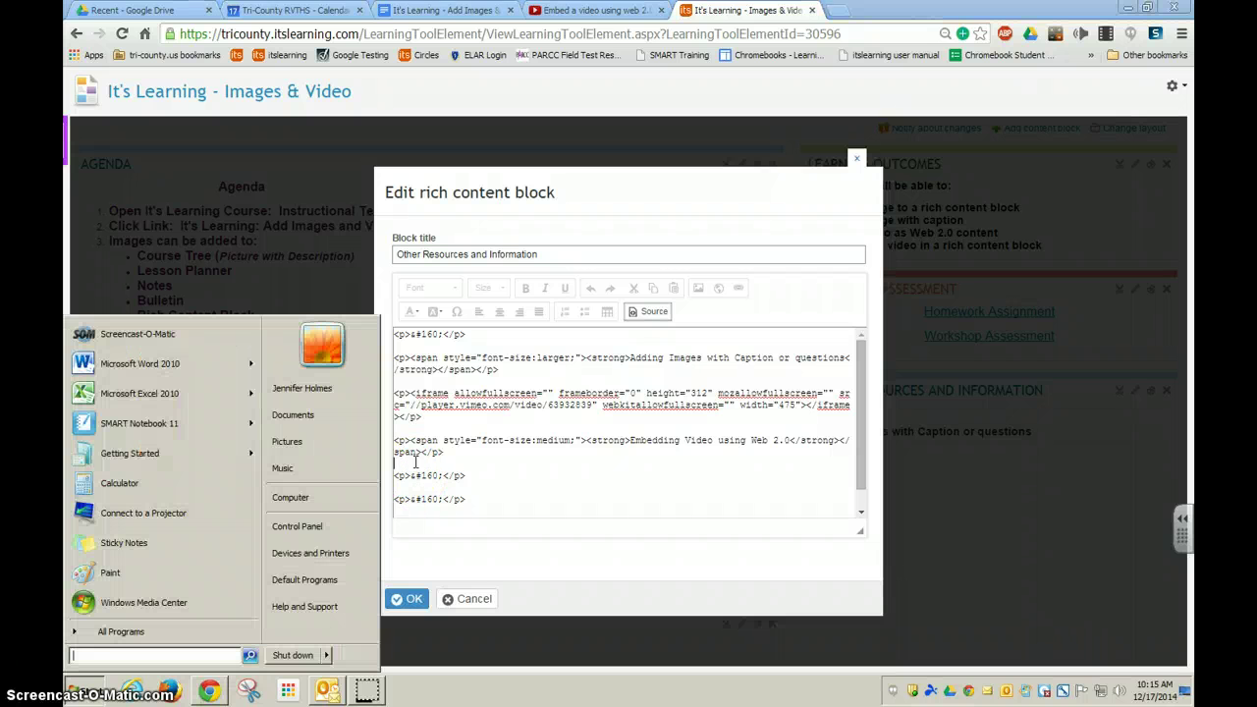
left_click(414, 461)
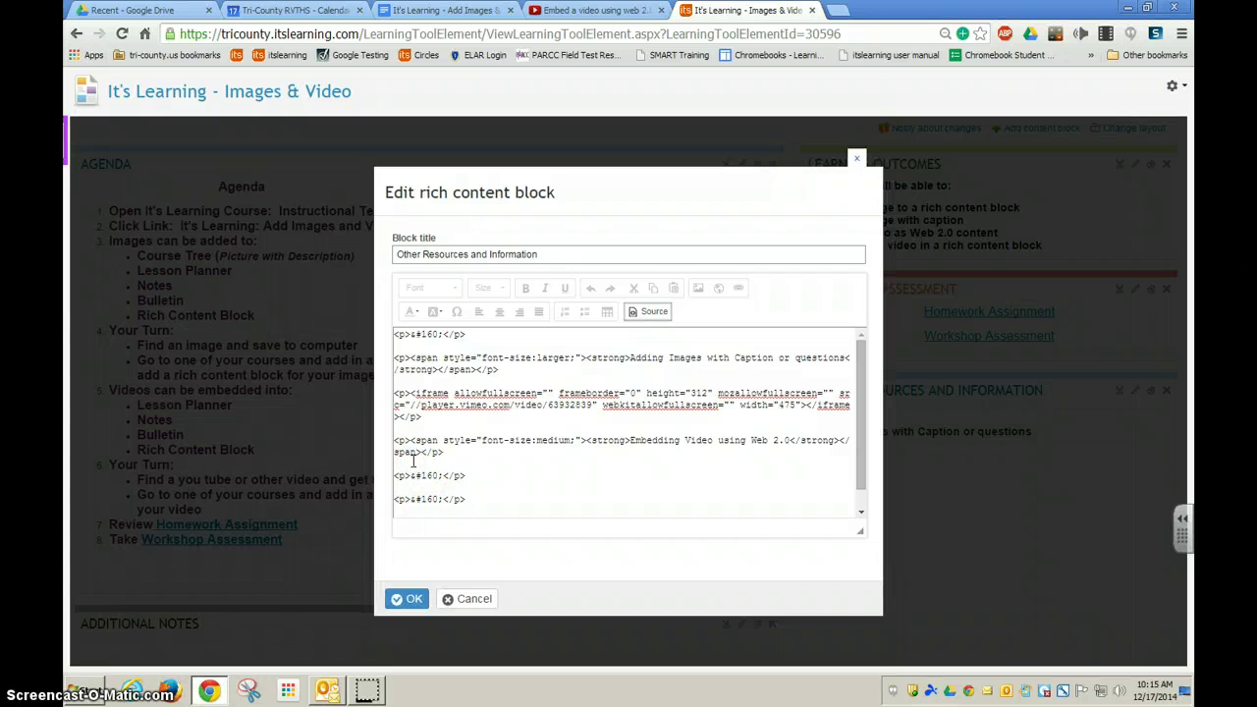
type("<iframe width=\"560\" height=\"315\" src=\"//www.youtube.com/embed/SVYdrOKFp_A\" frameborder=\"0\" allowfullscreen></iframe>")
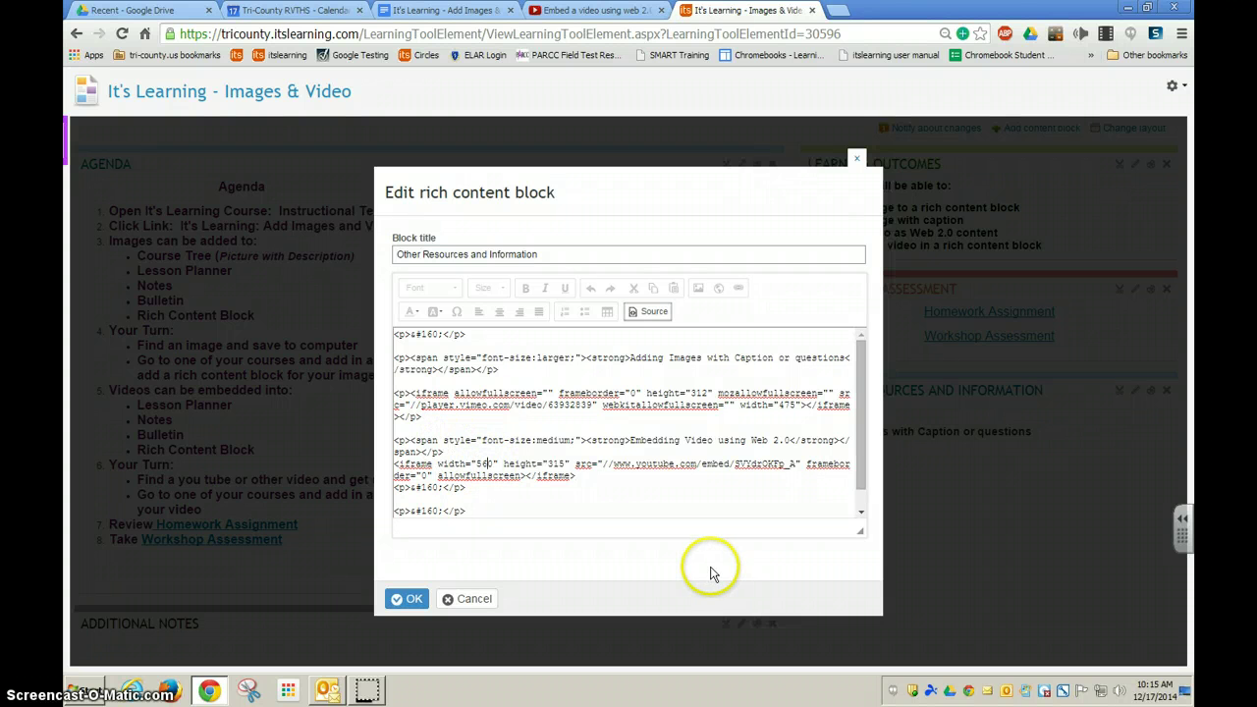
- Set the pasted YouTube iframe's width to 475 and its height to 312 in the source
key("BackSpace")
key("BackSpace")
key("BackSpace")
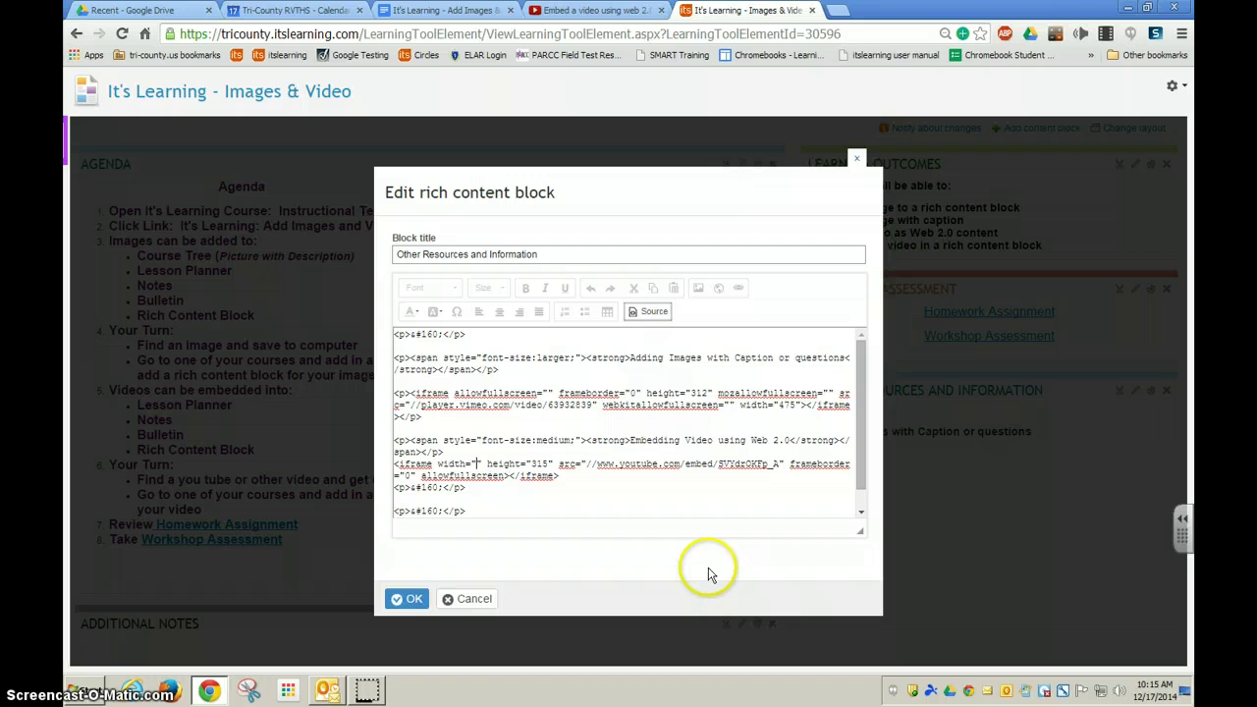
type("475")
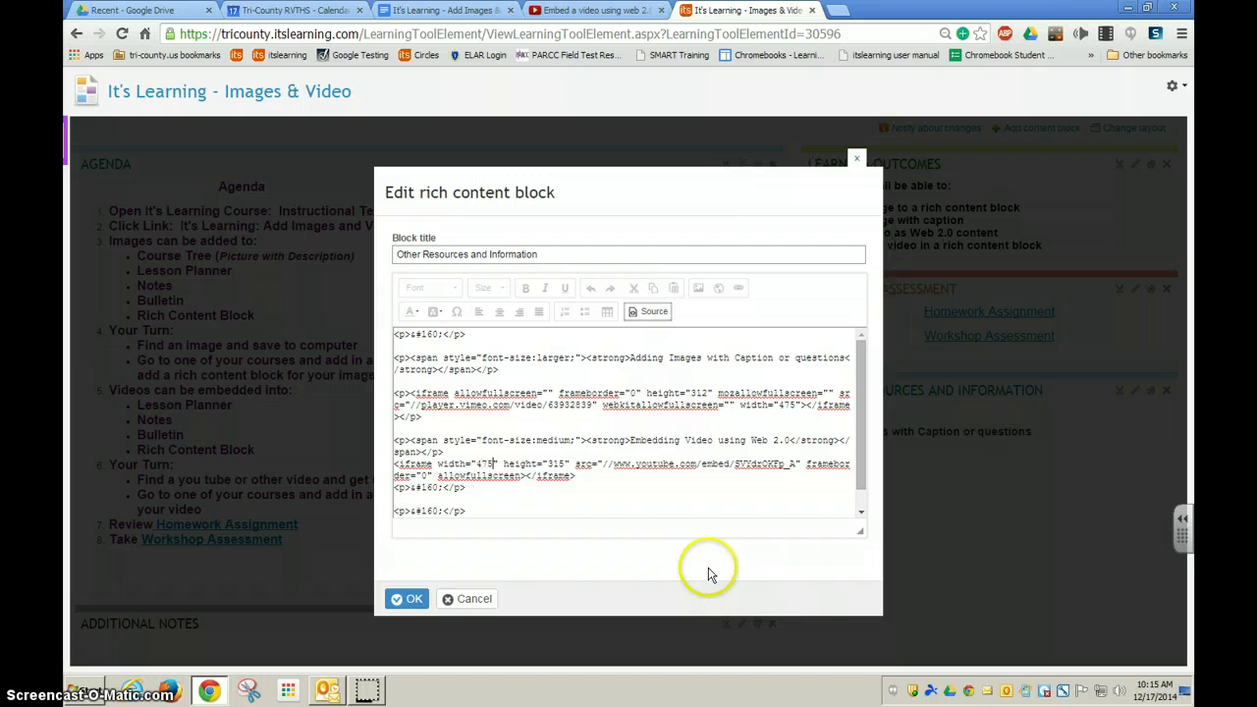
left_click(561, 463)
key("Delete")
type("2")
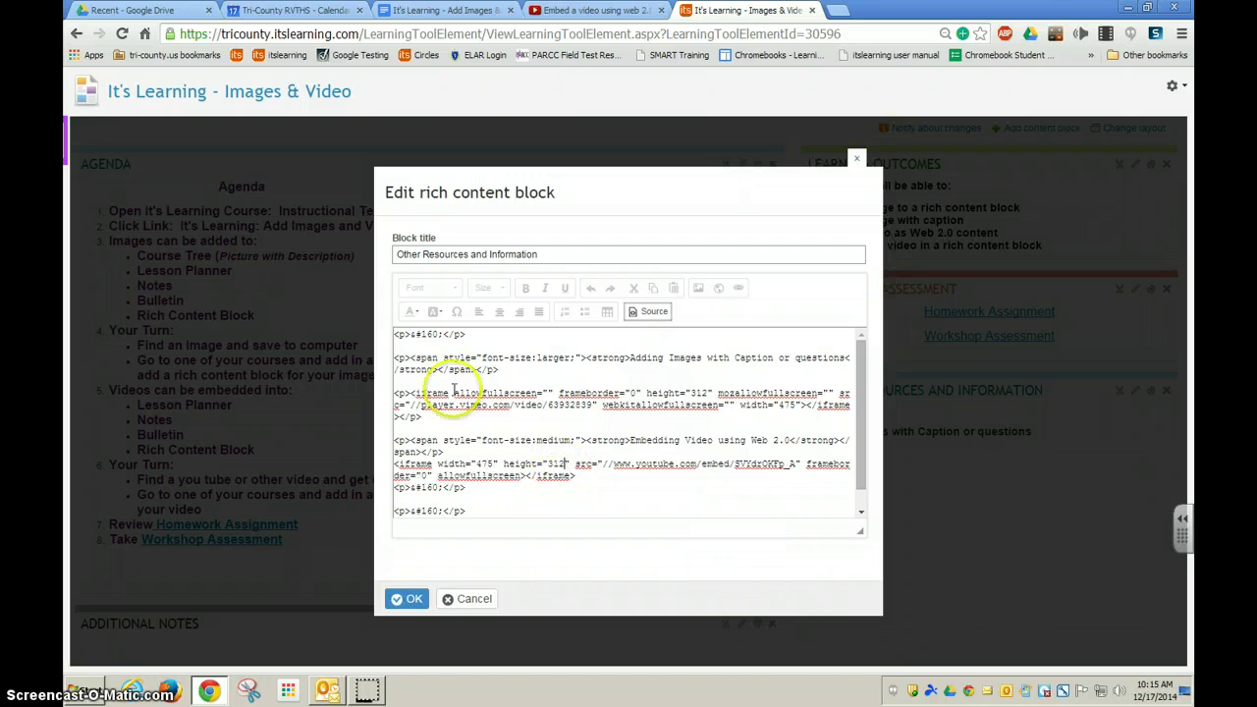
- Return to the visual editor, save the rich content block and check the embedded YouTube video on the page
left_click(652, 312)
scroll(789, 396, "down", 5)
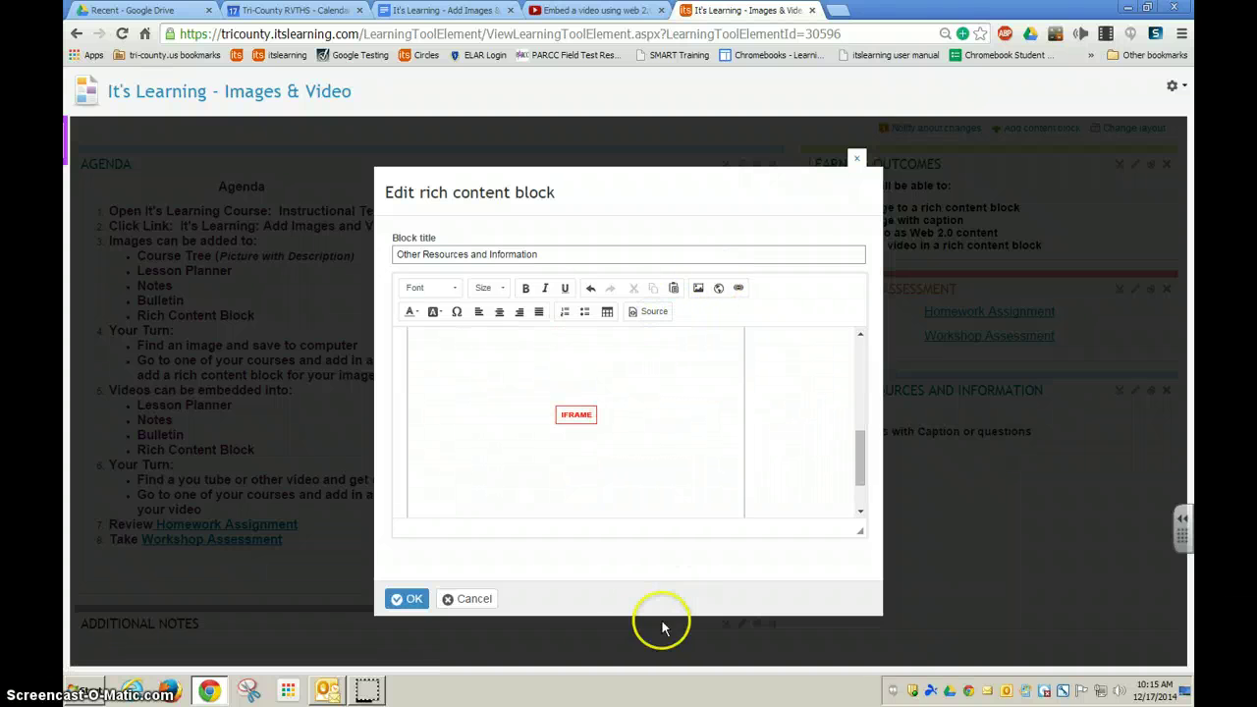
left_click(412, 602)
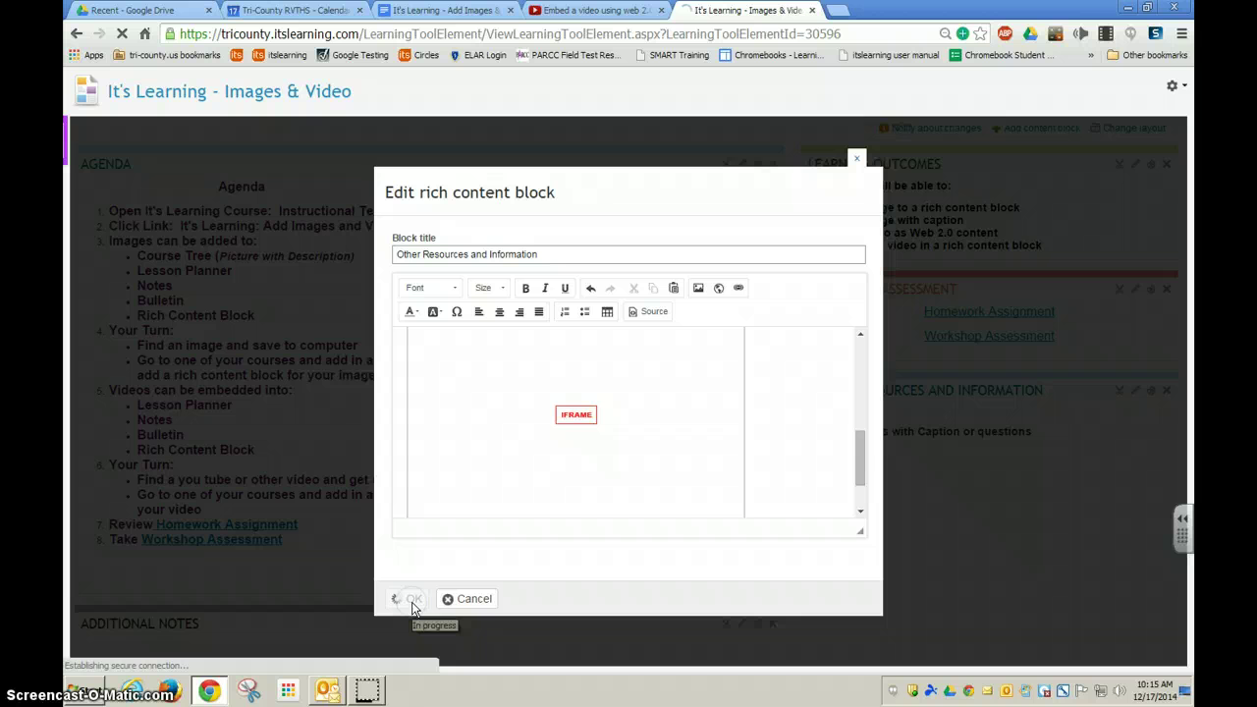
left_click(415, 596)
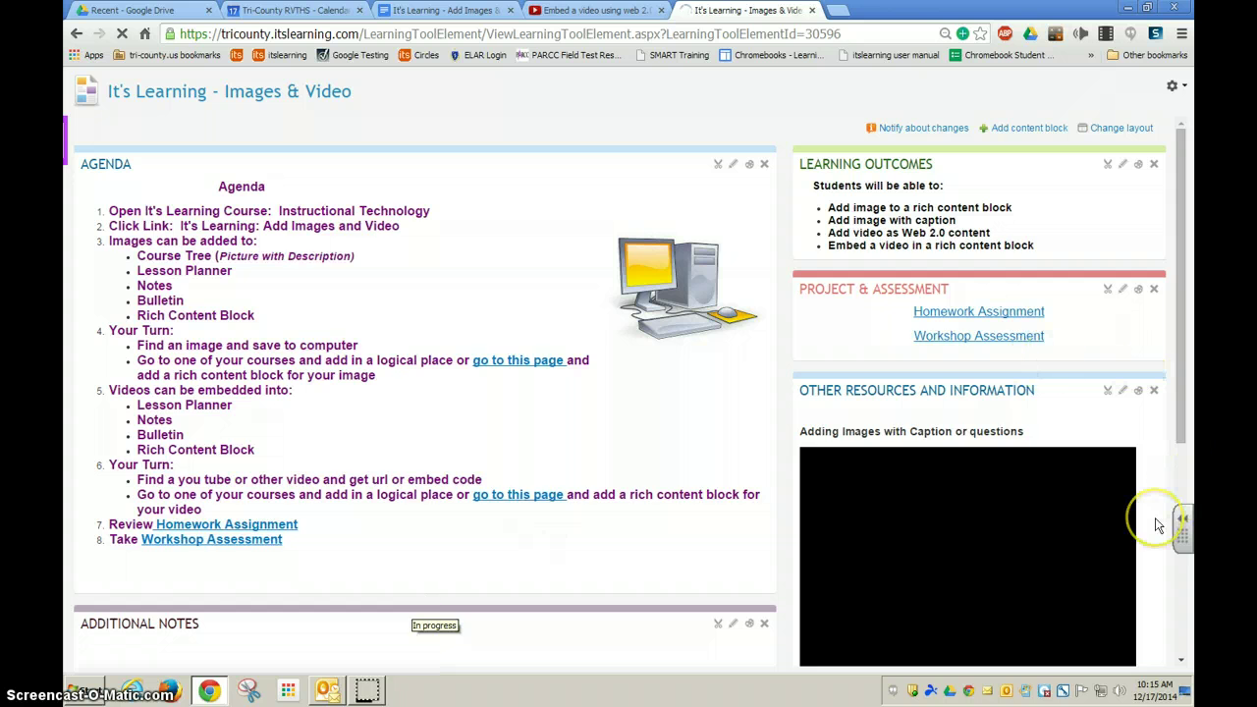
scroll(958, 594, "down", 4)
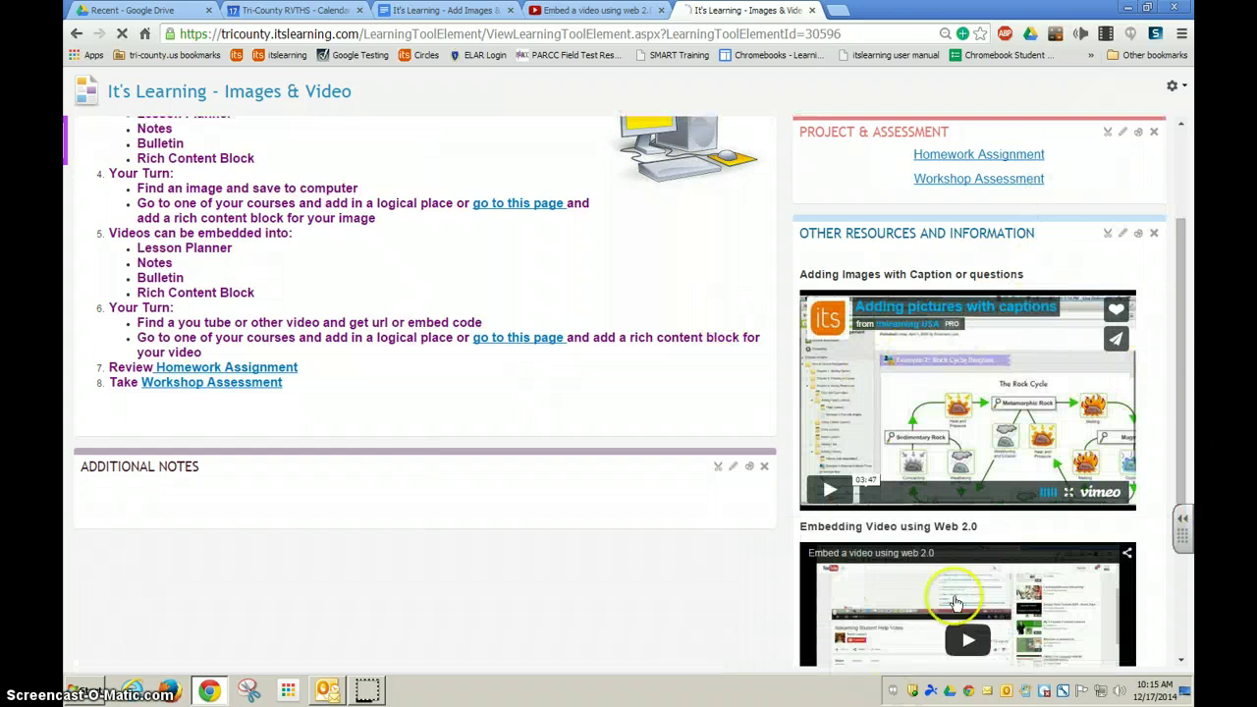